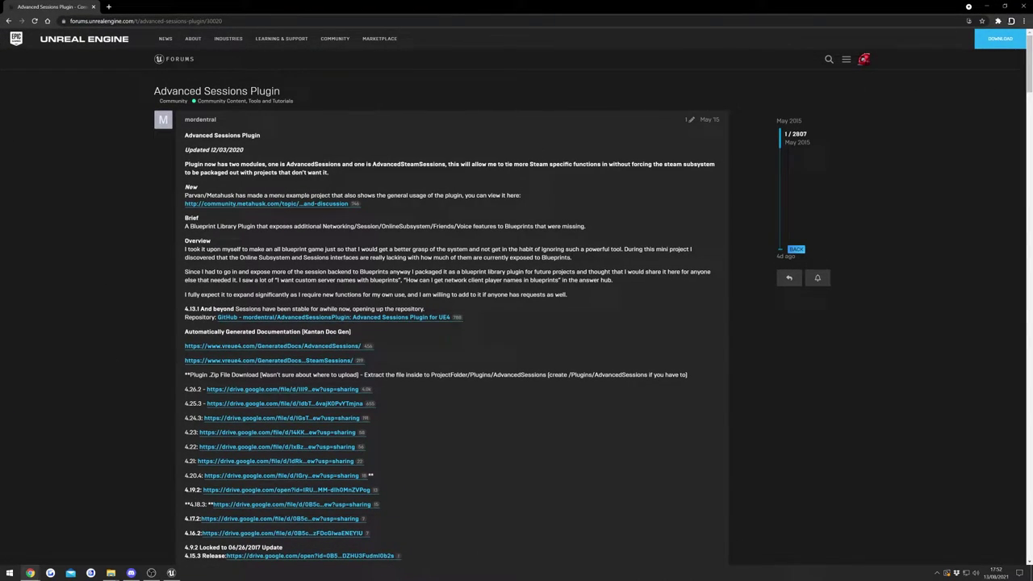
Download AdvancedSessionsPlugin-4-24.zip from the Advanced Sessions Plugin forum page's 4.24.3 link, accepting the download without a virus scan.
scroll(117, 311, "down", 1)
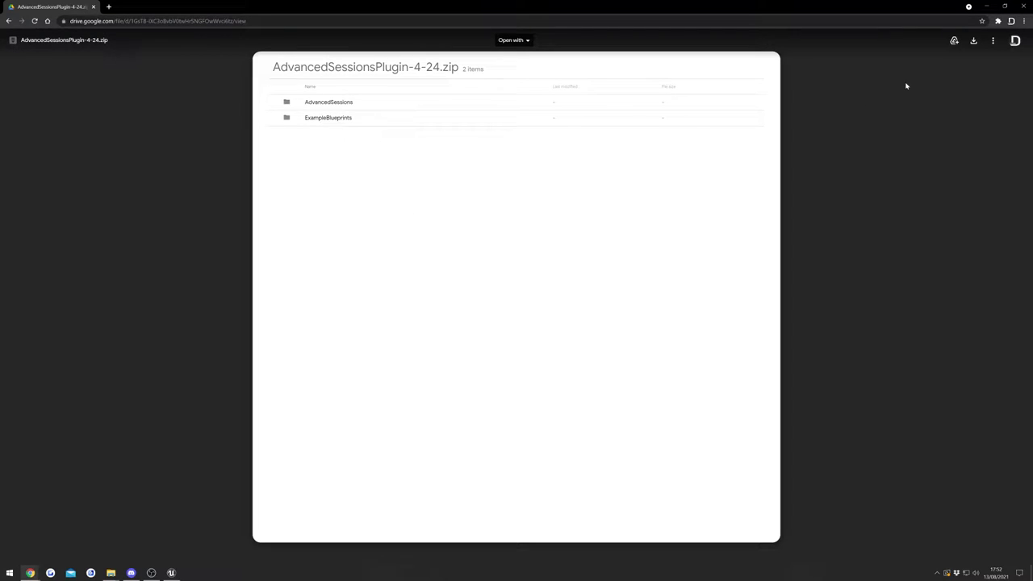
left_click(973, 40)
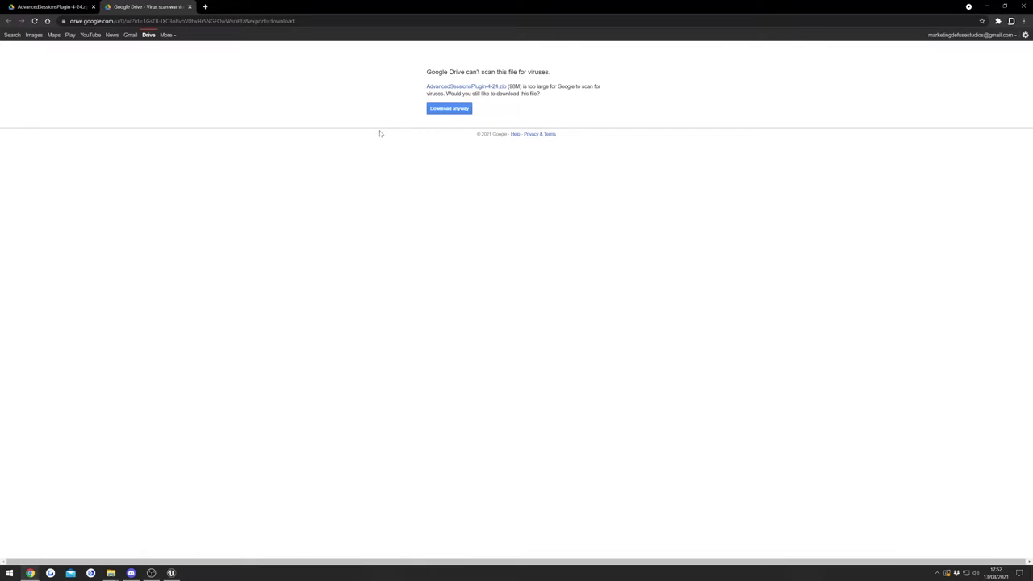
left_click(448, 110)
Extract the AdvancedSessionsPlugin-4-24 archive into its own folder in Downloads.
left_click_drag(1032, 230, 434, 195)
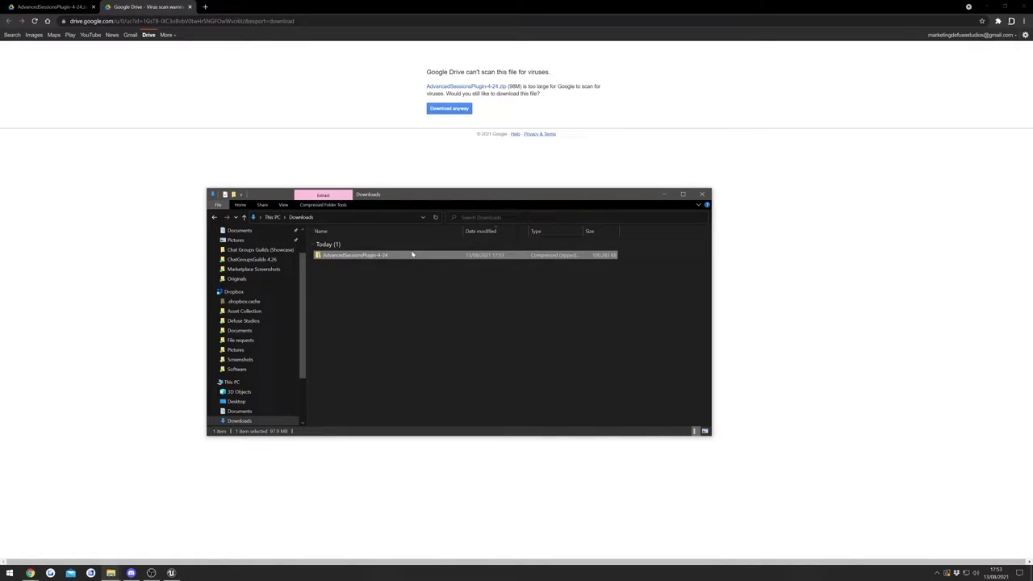
right_click(357, 256)
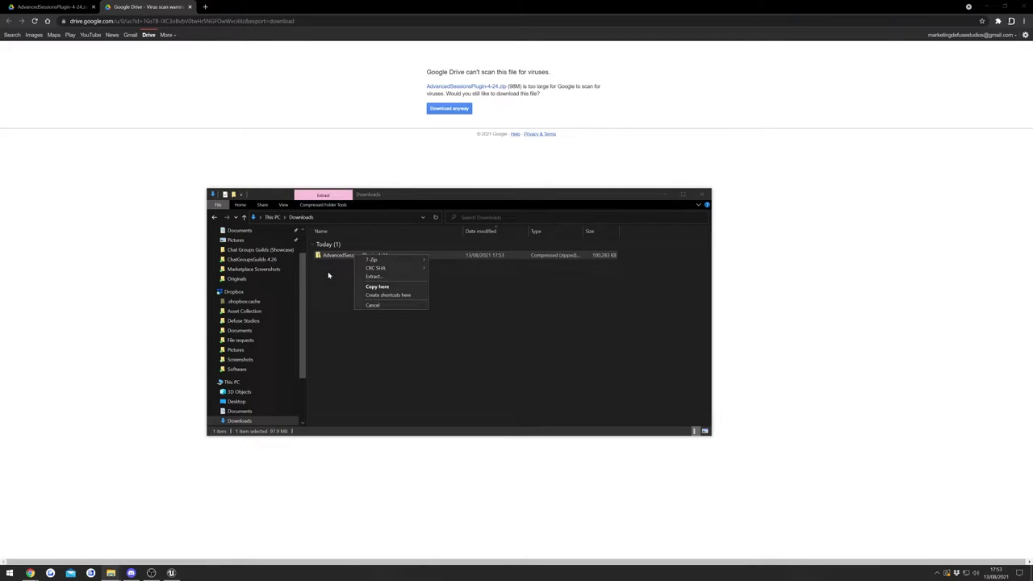
right_click(350, 258)
left_click(392, 285)
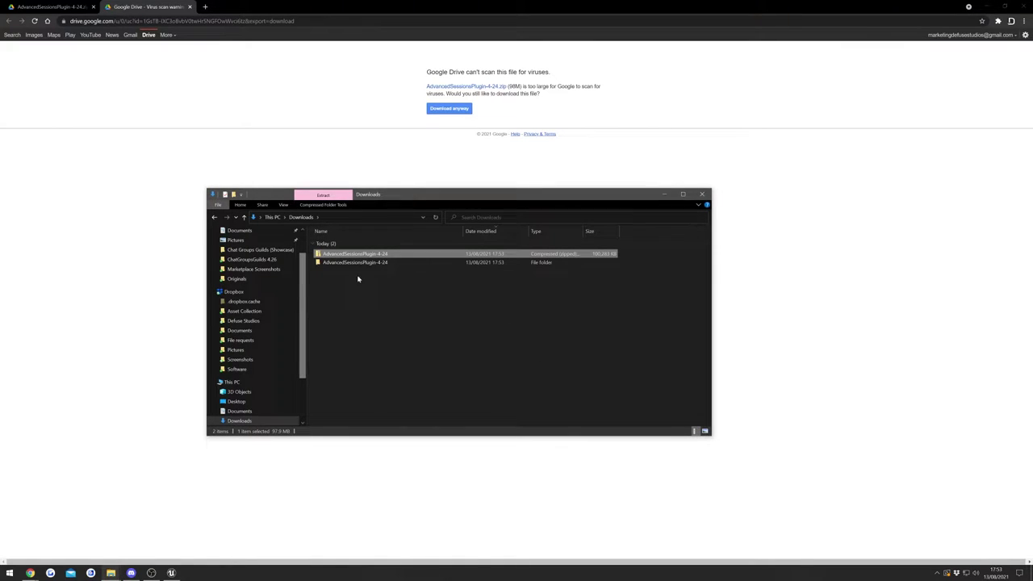
Copy the AdvancedSessions folder from inside the extracted AdvancedSessionsPlugin-4-24 folder.
double_click(367, 263)
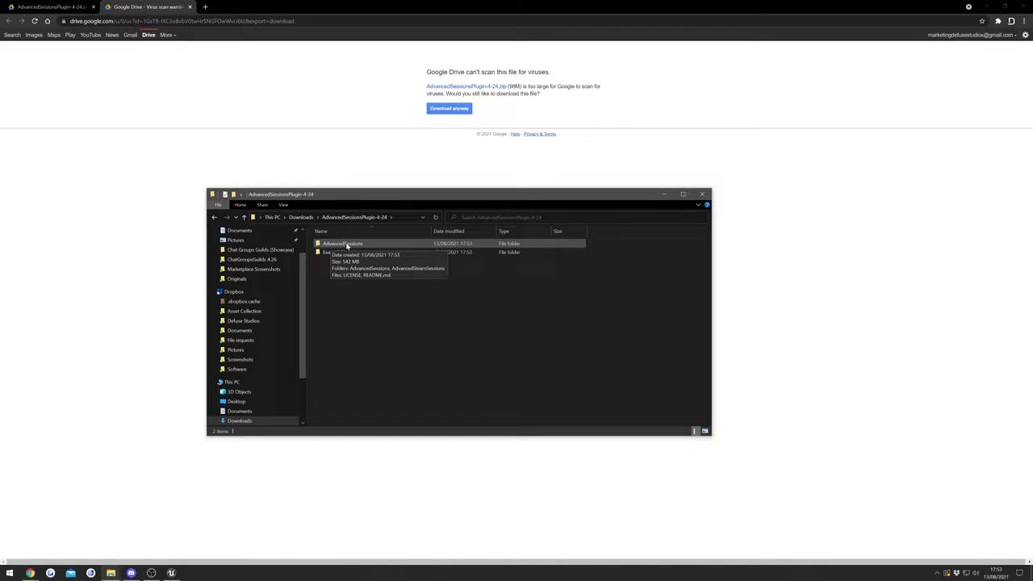
right_click(347, 246)
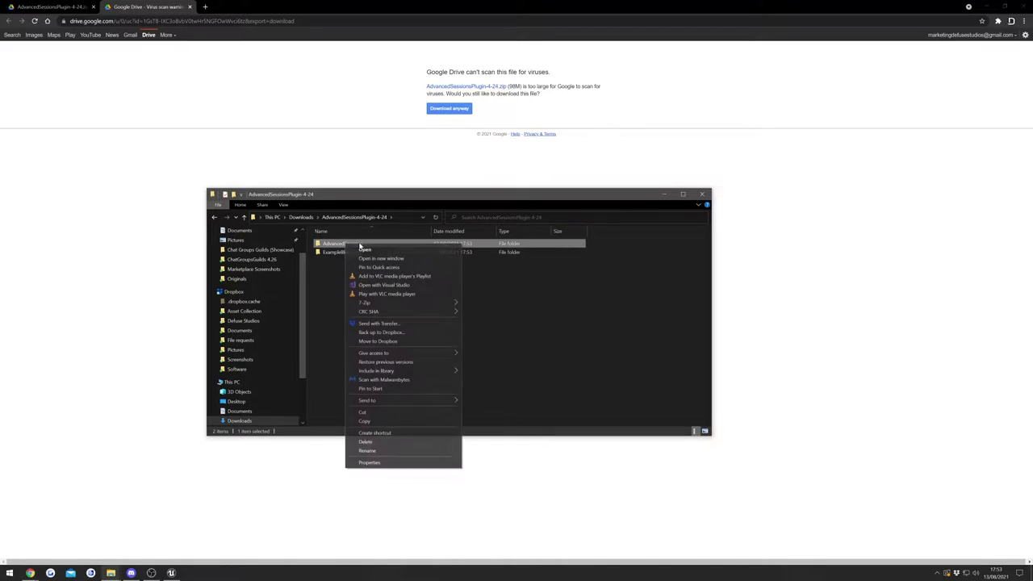
left_click(352, 423)
left_click_drag(400, 195, 345, 233)
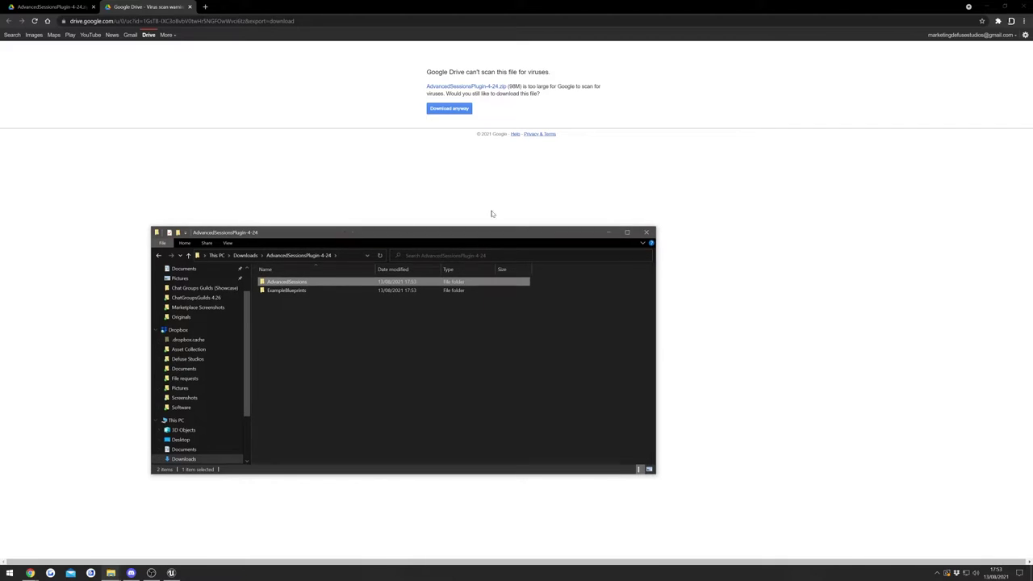
Switch to Unreal Editor and open the ChatGroupsGuildsSteam project's root folder in File Explorer.
left_click(173, 574)
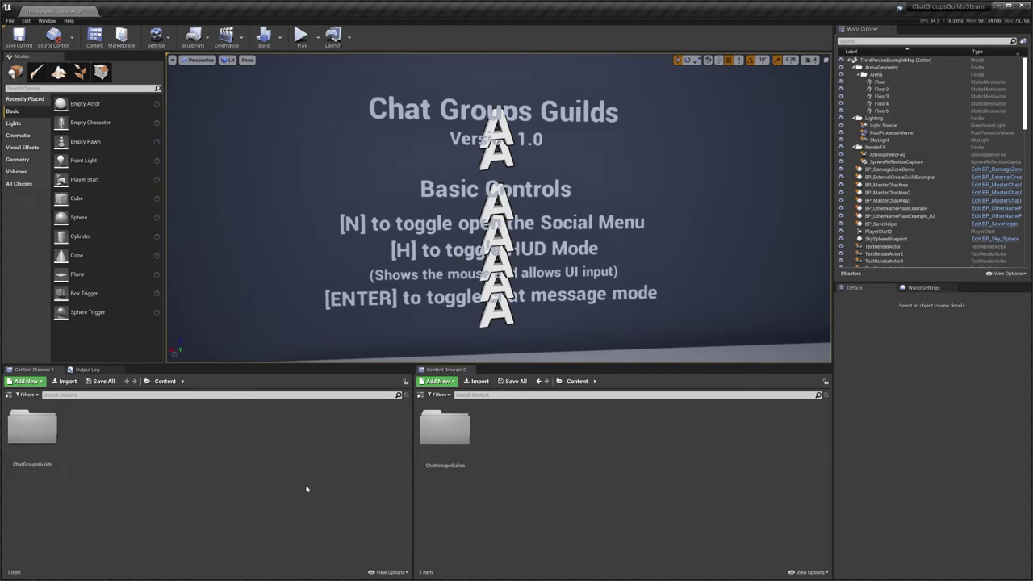
right_click(435, 443)
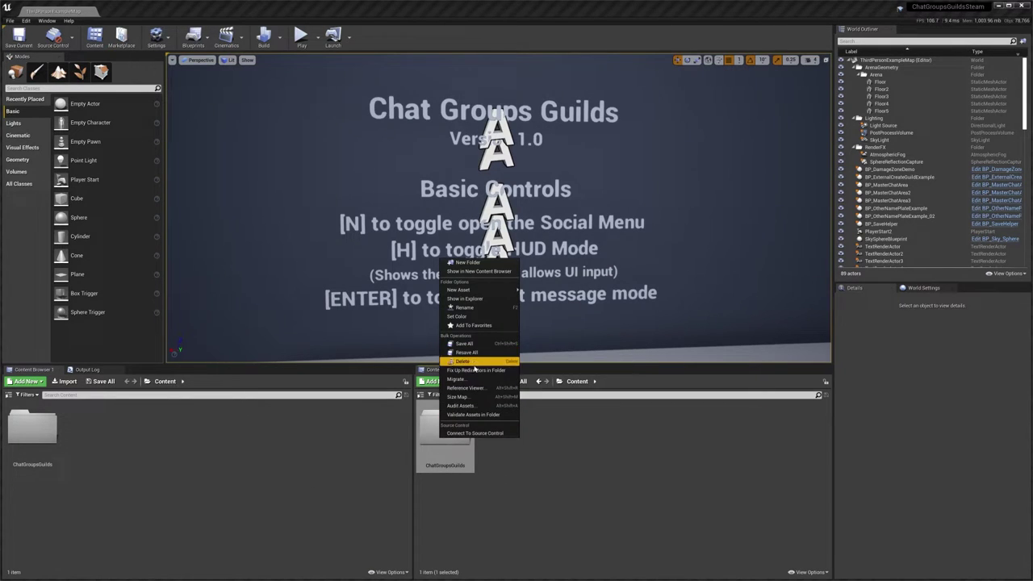
left_click(468, 299)
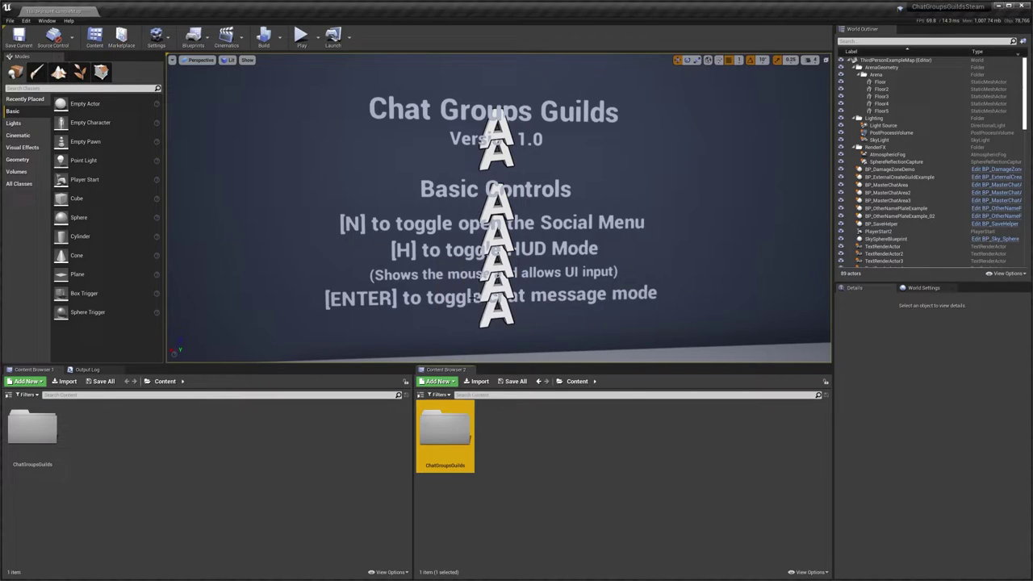
left_click(245, 266)
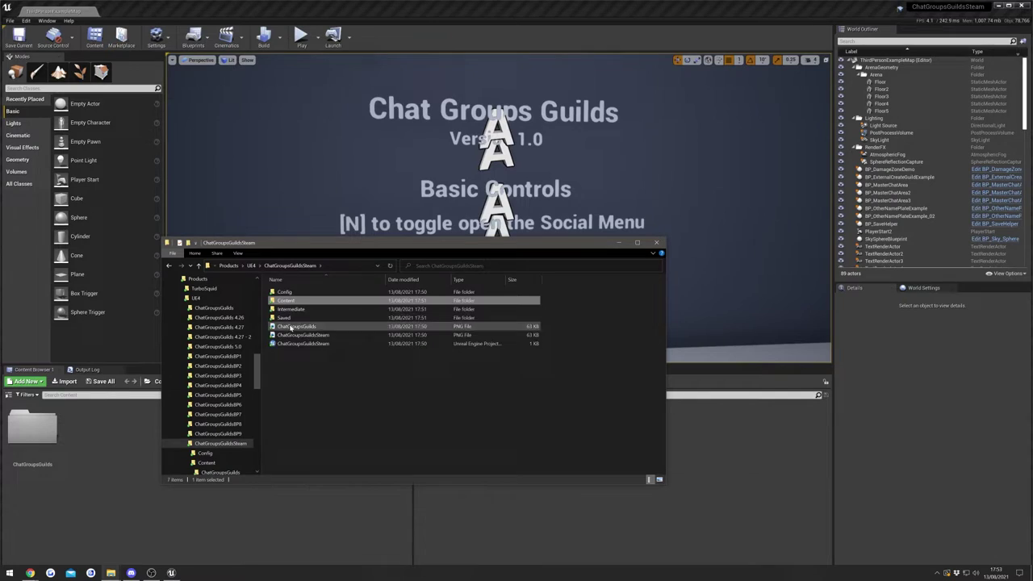
Create a new folder named Plugins in the ChatGroupsGuildsSteam project folder.
right_click(298, 355)
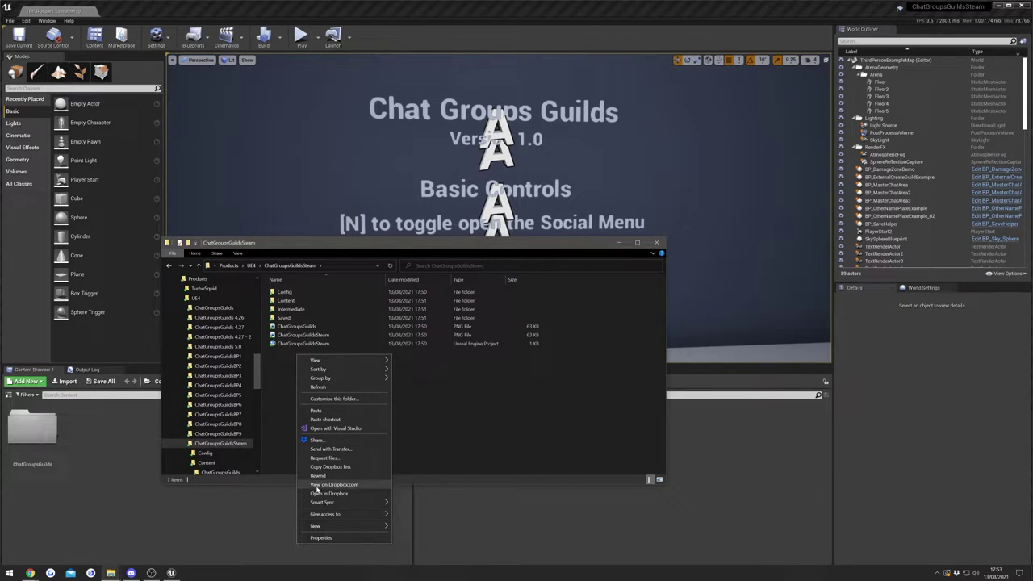
mouse_move(337, 530)
left_click(412, 455)
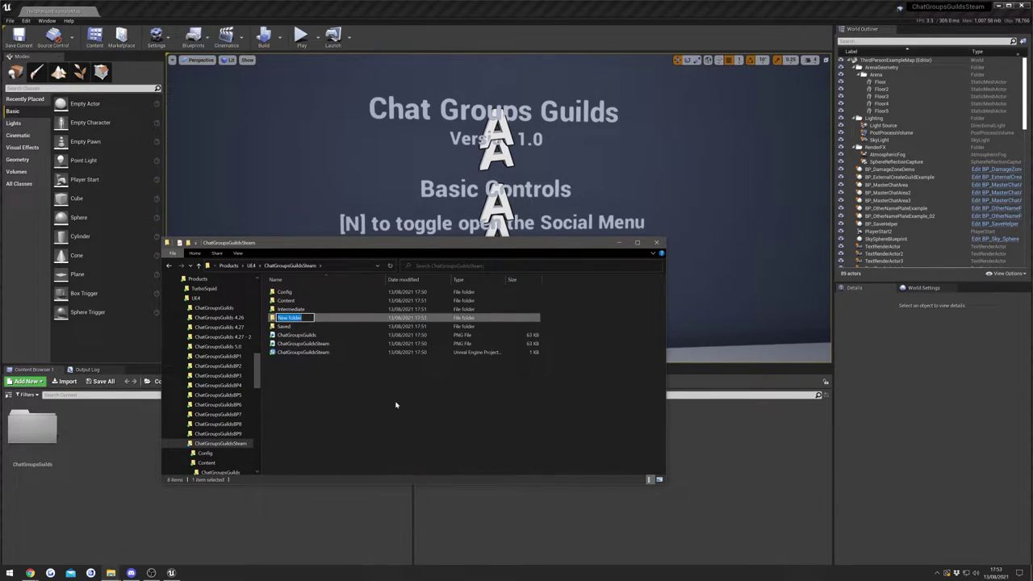
type("H")
key("Escape")
Paste the copied AdvancedSessions folder into the project's Plugins folder.
double_click(318, 318)
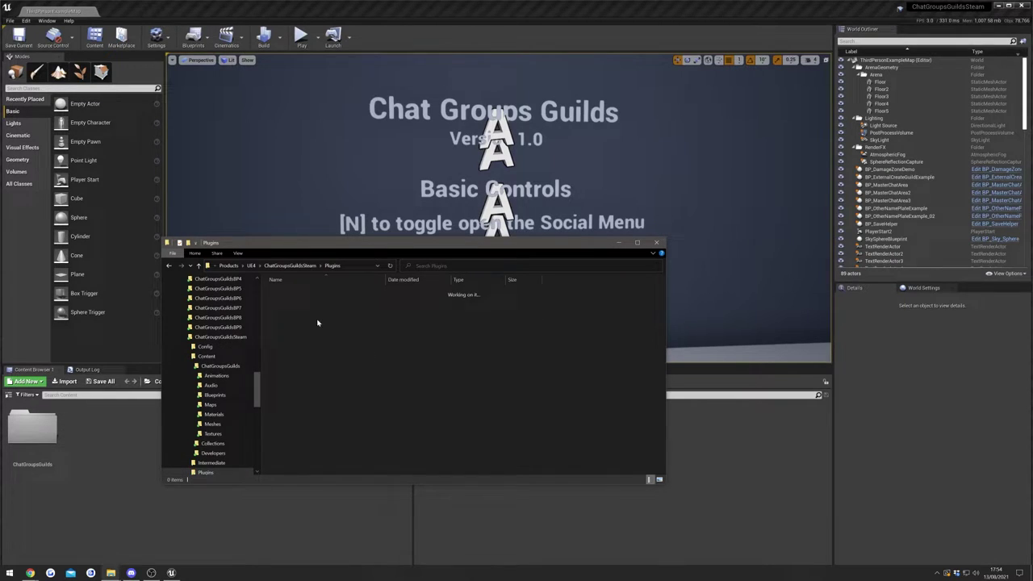
right_click(317, 308)
left_click(326, 363)
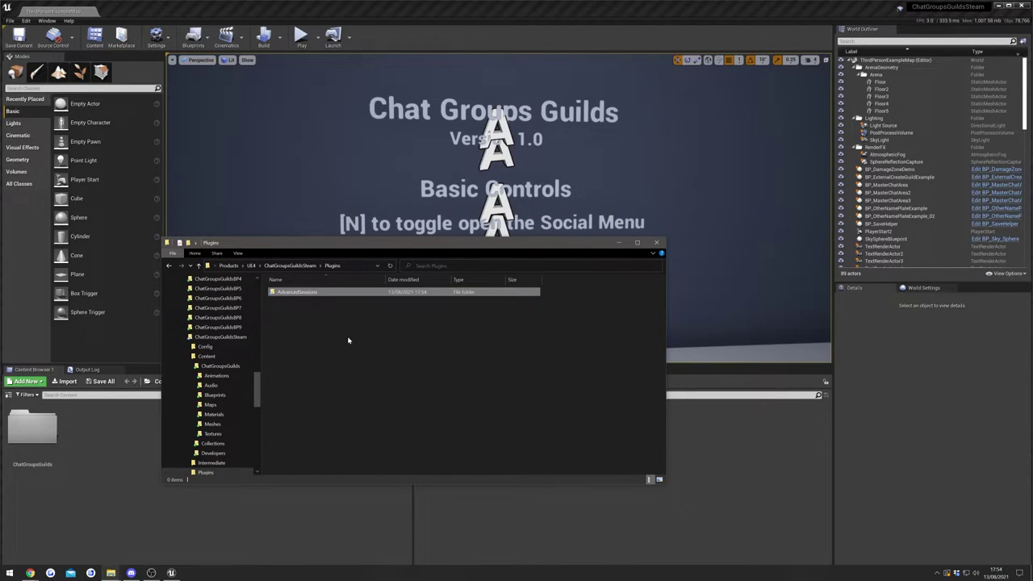
Open the DefaultEngine configuration file from the project's Config folder in Notepad.
left_click(290, 265)
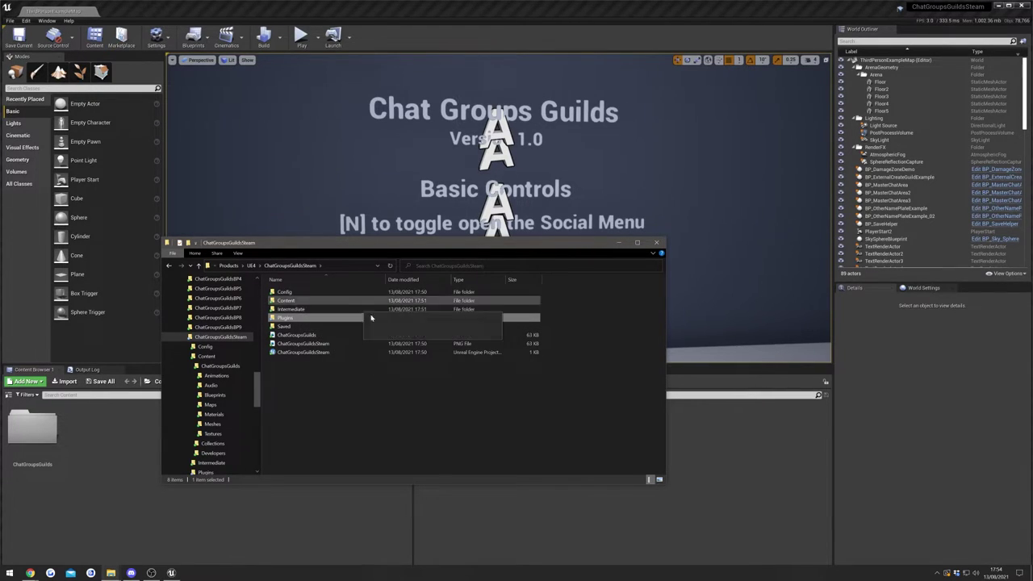
double_click(294, 296)
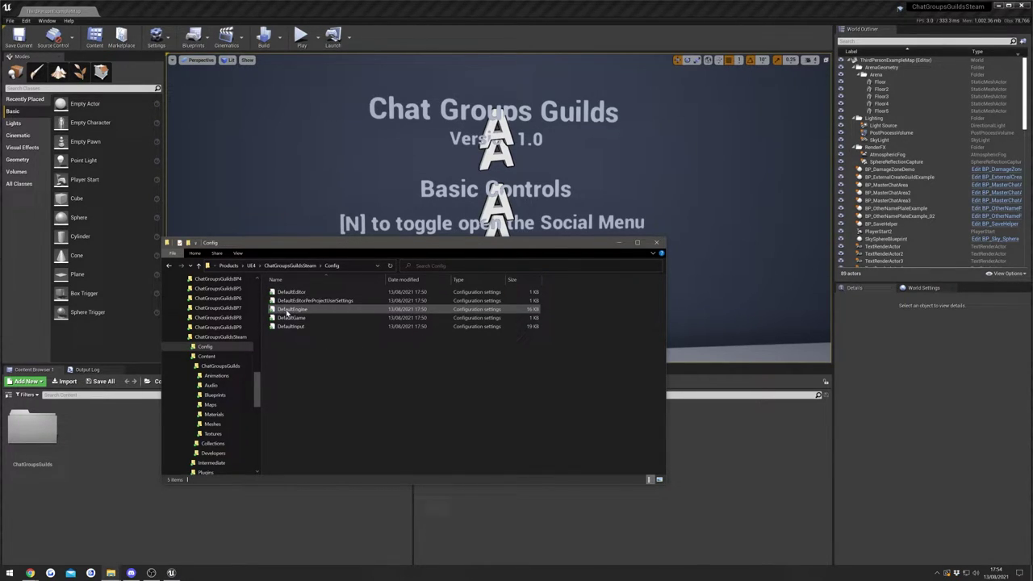
double_click(288, 313)
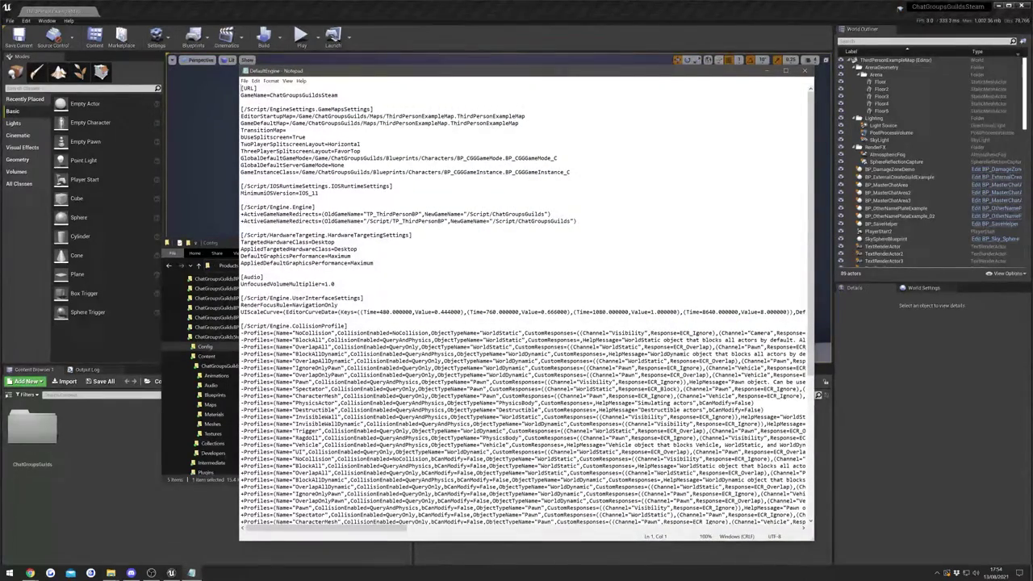
Switch to Chrome and copy the [OnlineSubsystem] DefaultPlatformService=Steam block from the Online Subsystem Steam documentation, then return to Notepad.
left_click(30, 572)
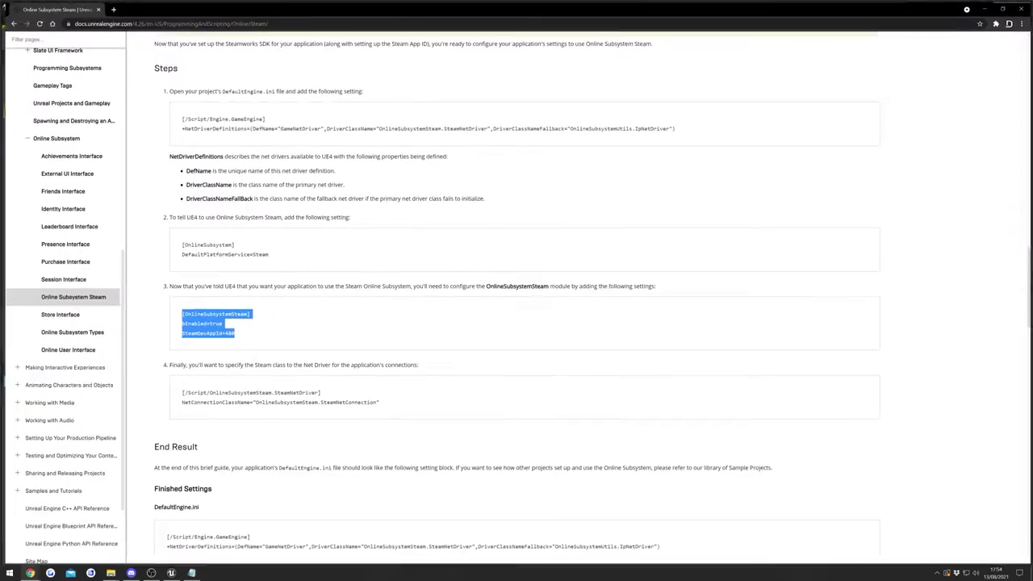
scroll(417, 306, "up", 4)
scroll(417, 306, "up", 15)
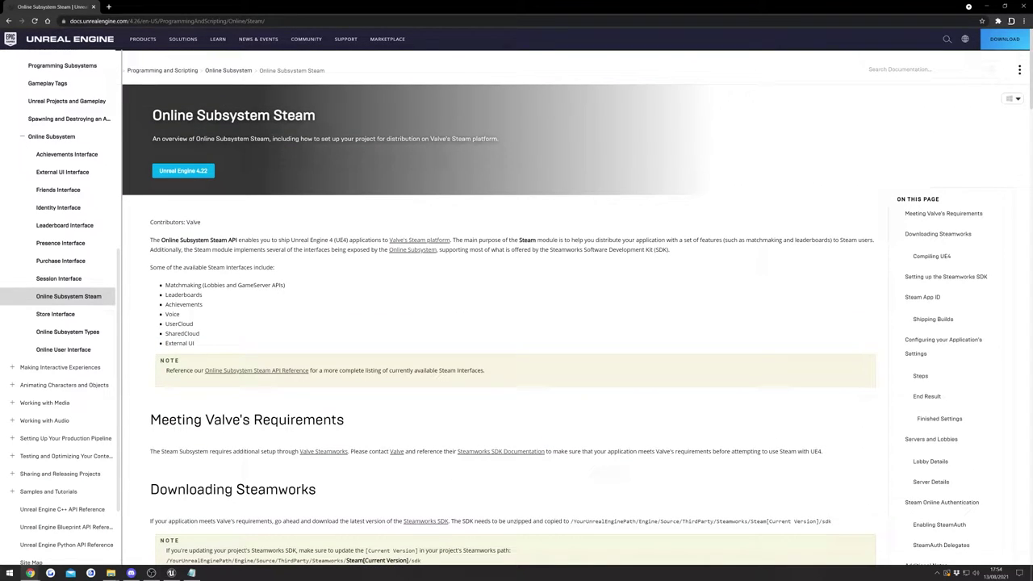
left_click_drag(321, 115, 153, 116)
left_click(382, 220)
scroll(365, 316, "down", 8)
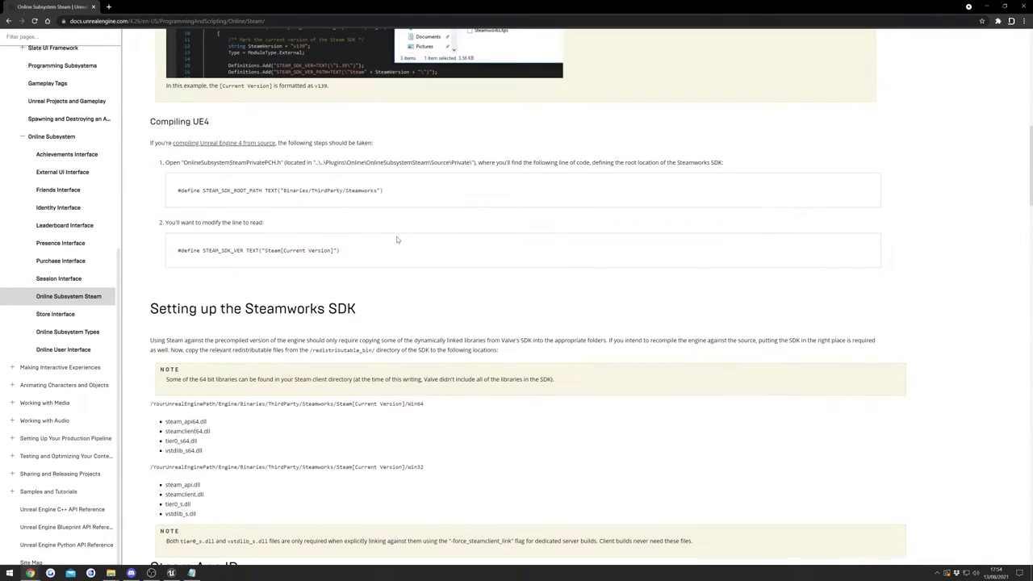
scroll(388, 92, "down", 12)
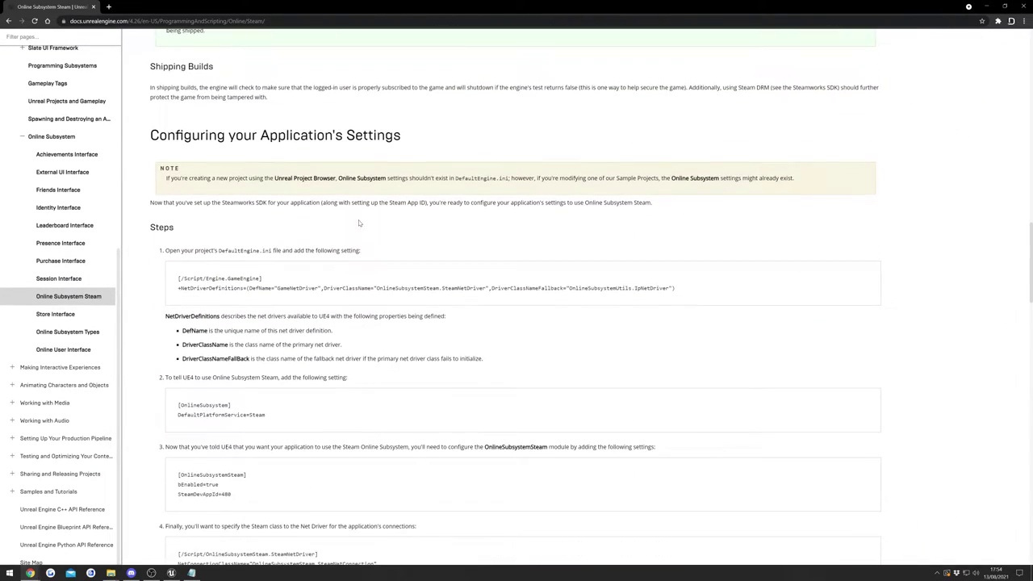
scroll(268, 223, "down", 1)
left_click_drag(267, 217, 178, 207)
key("ctrl+c")
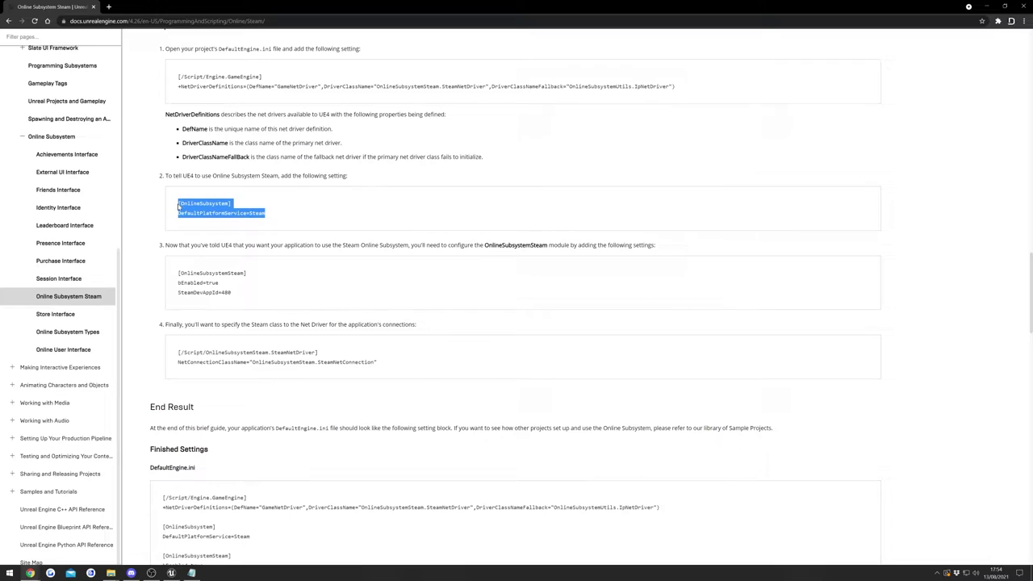
left_click(990, 6)
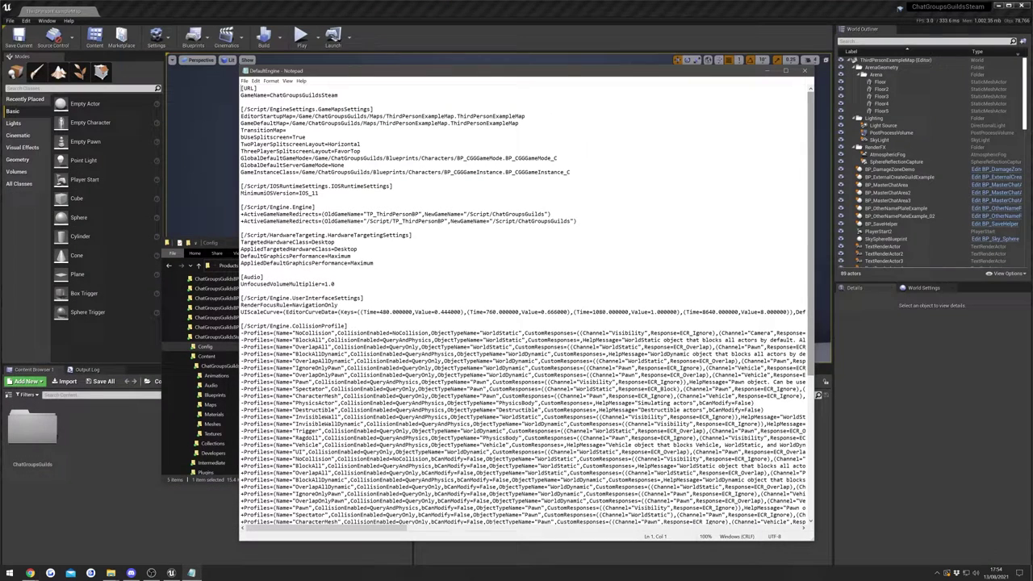
Paste the [OnlineSubsystem] block below the HardwareTargetingSettings section of DefaultEngine, with blank lines around it.
left_click(373, 263)
key("Return")
key("Return")
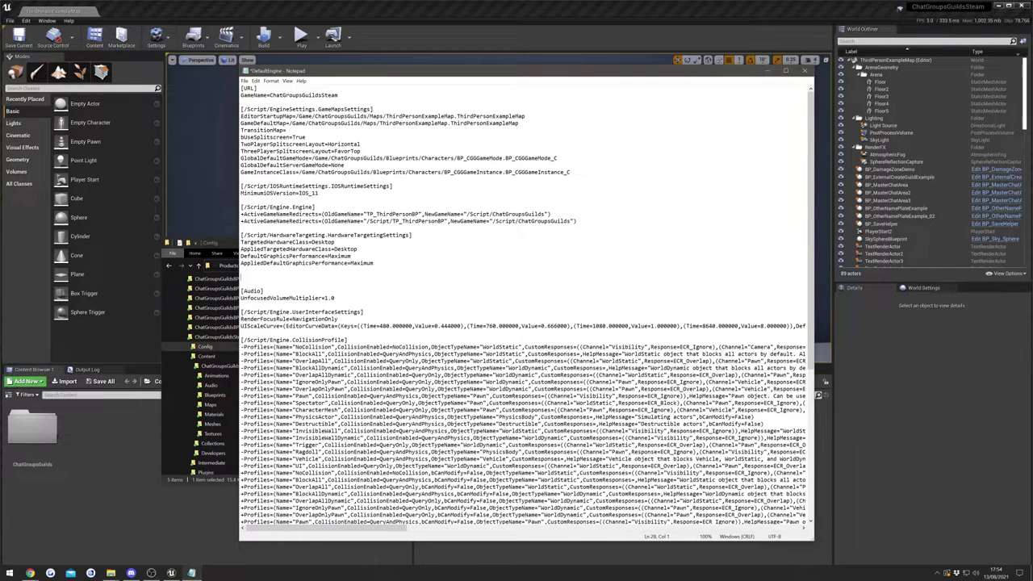
key("ctrl+v")
key("Return")
key("Return")
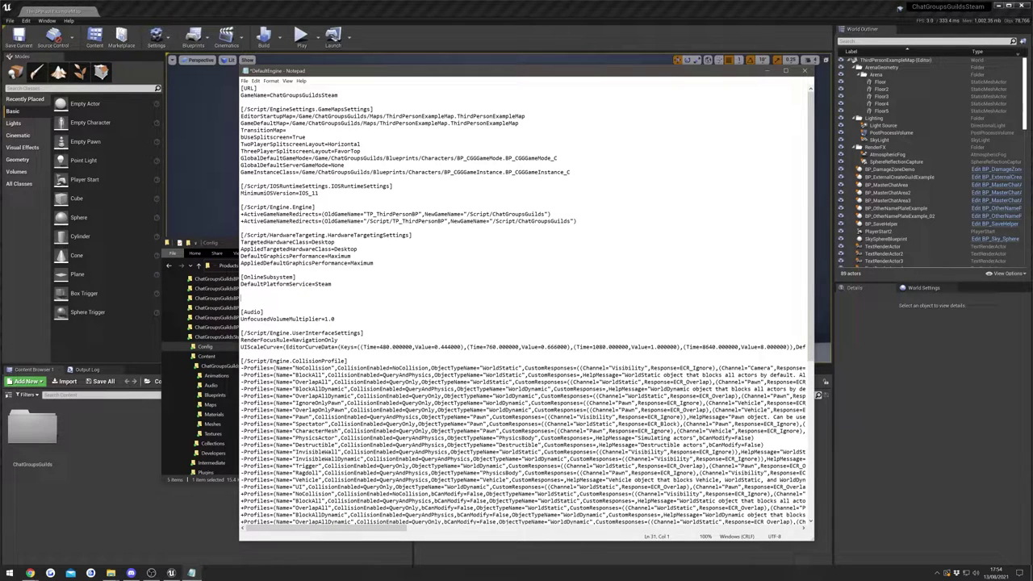
Copy the documentation's [OnlineSubsystemSteam] block with bEnabled=true and SteamDevAppId=480 into DefaultEngine below the [OnlineSubsystem] block.
key("alt+Tab")
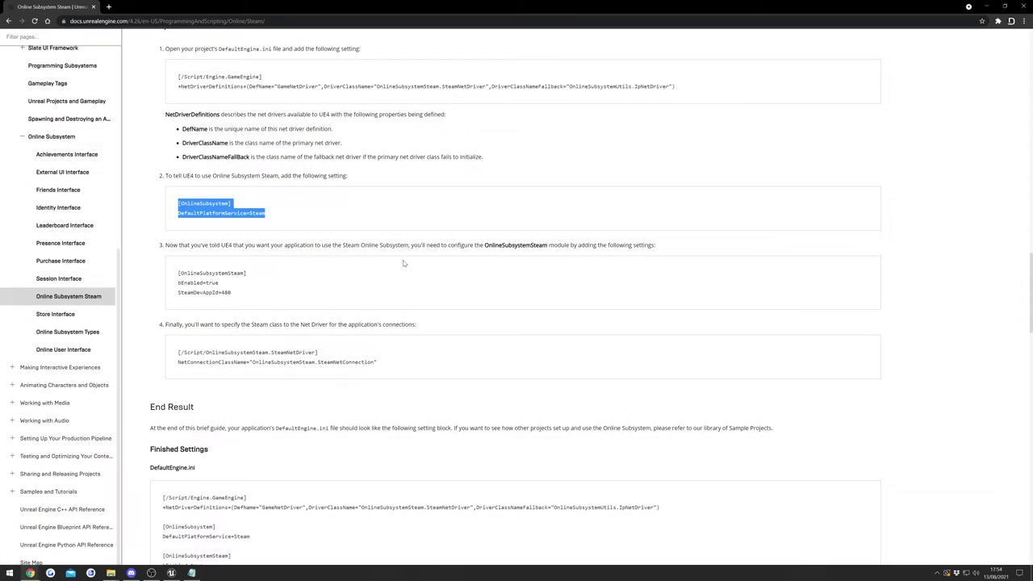
left_click_drag(232, 293, 178, 274)
key("ctrl+c")
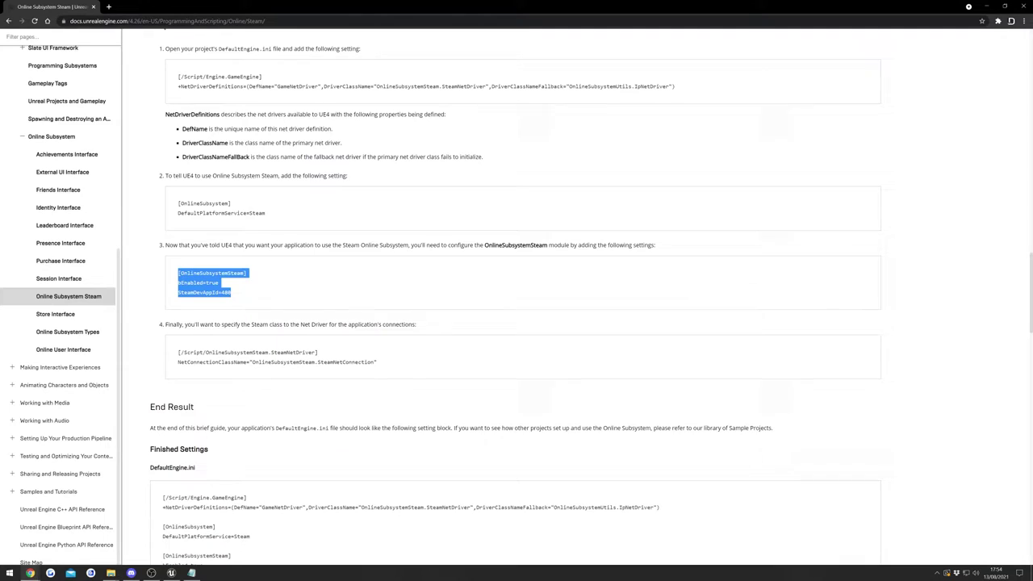
left_click(990, 6)
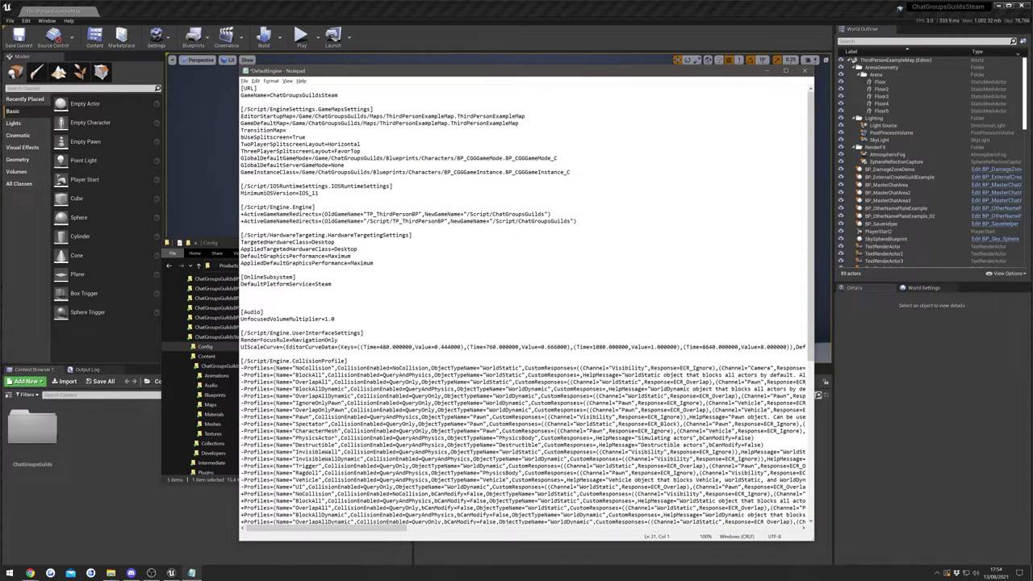
key("ctrl+v")
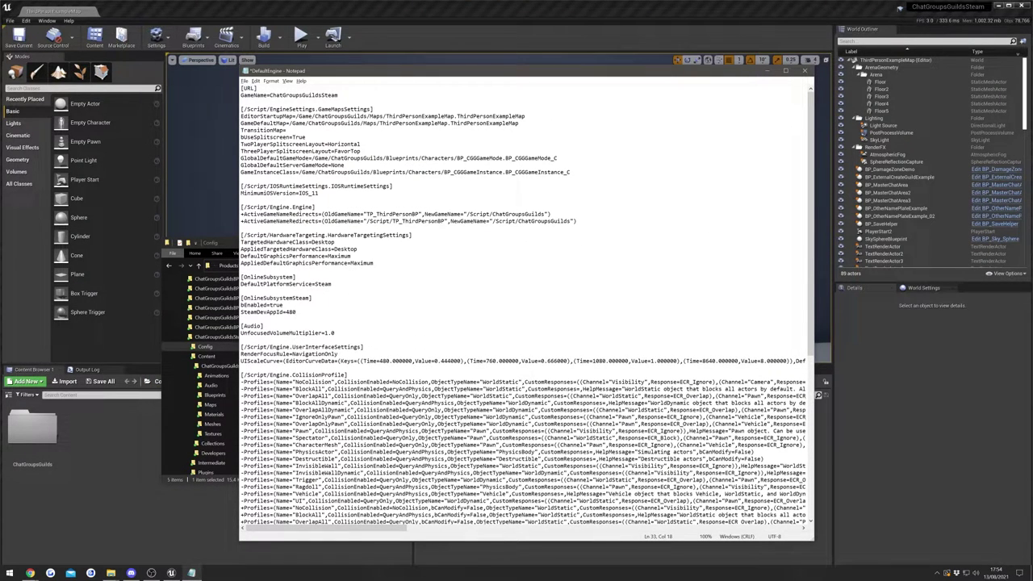
Save the DefaultEngine file, and close it and the project's Config folder window.
left_click(244, 82)
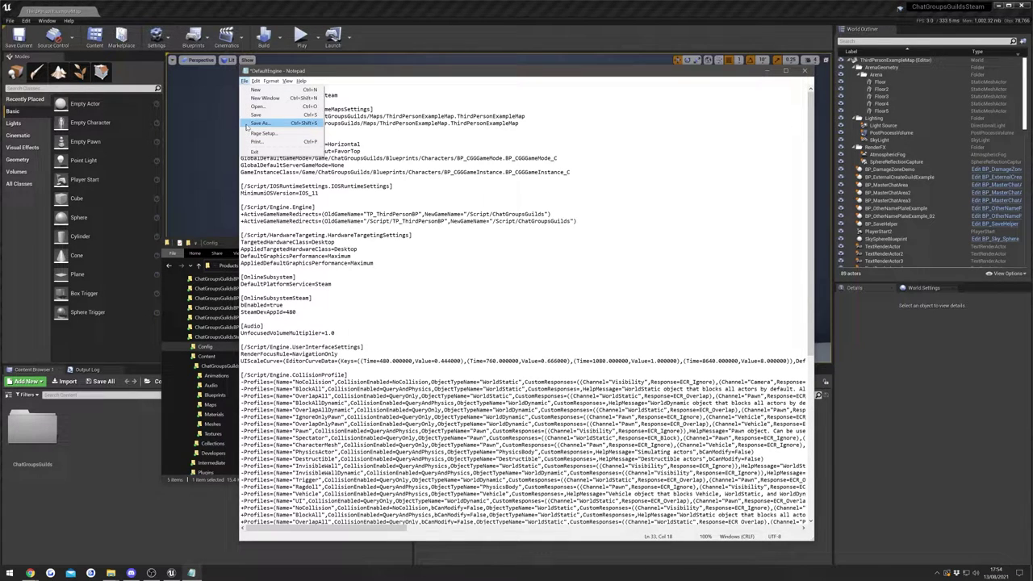
left_click(266, 104)
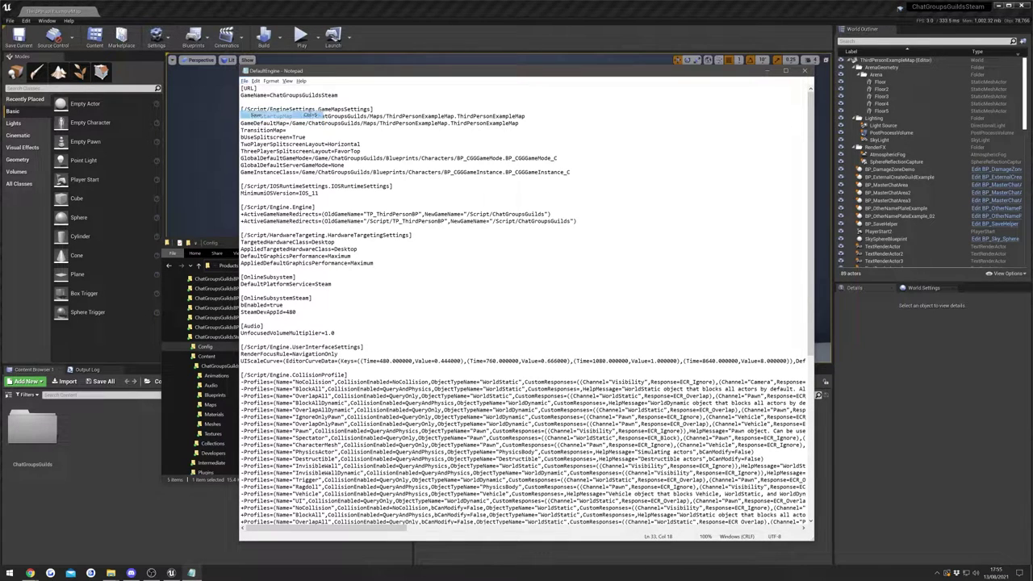
left_click(806, 70)
left_click(659, 243)
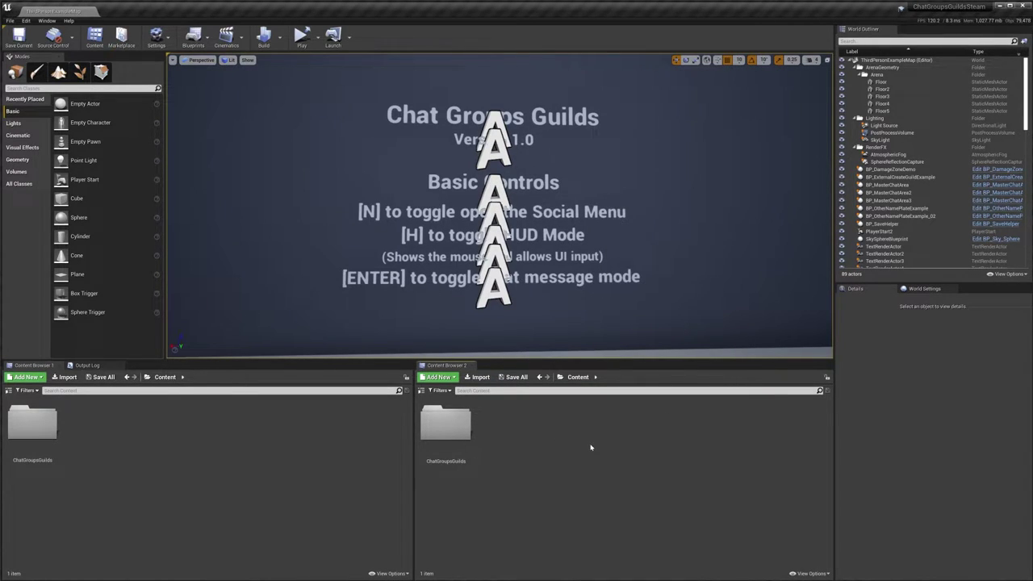
Check in the project's installed plugins that Advanced Sessions and Advanced Steam Sessions are enabled, and close the plugin list.
left_click(156, 37)
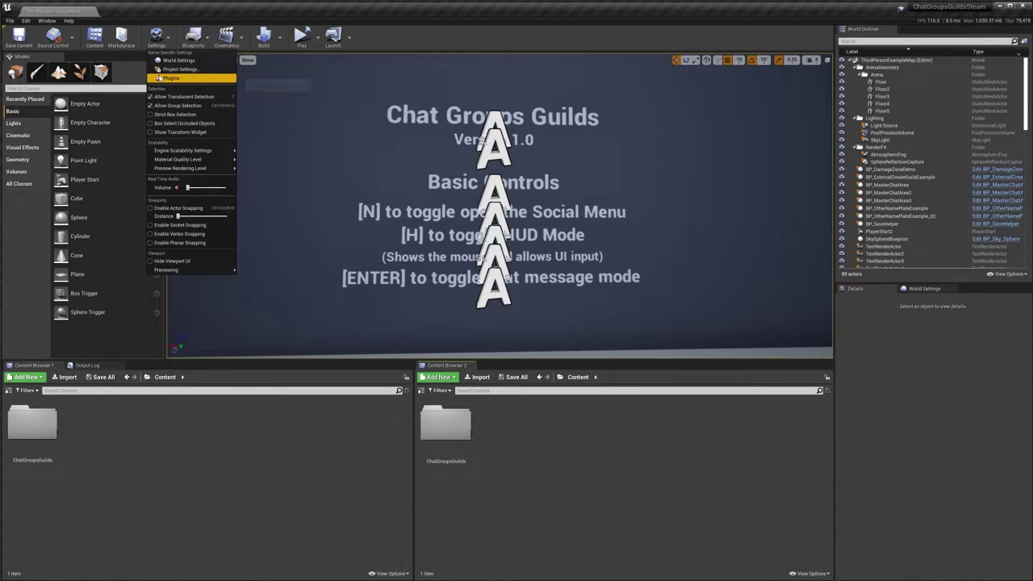
left_click(159, 77)
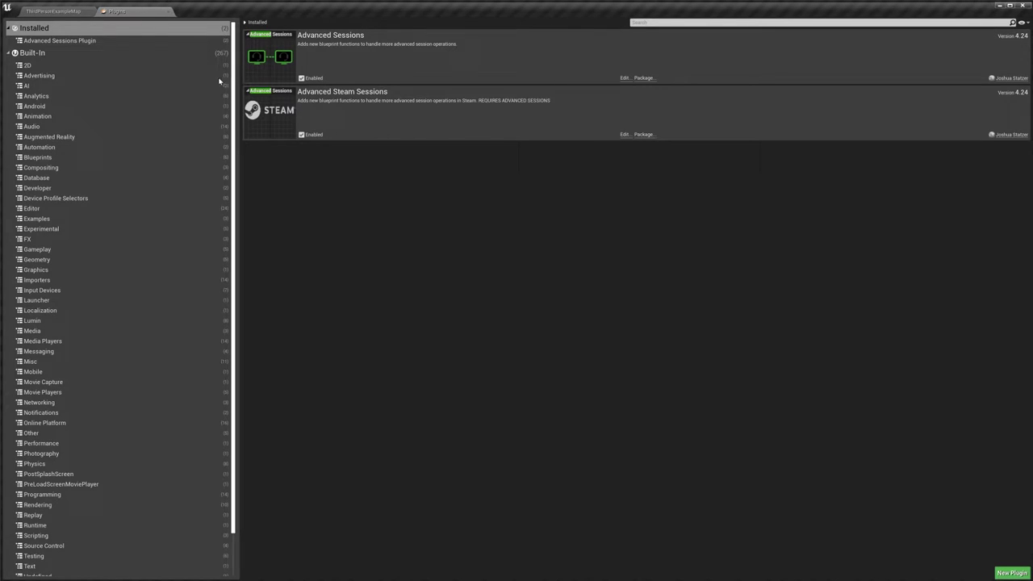
left_click(169, 11)
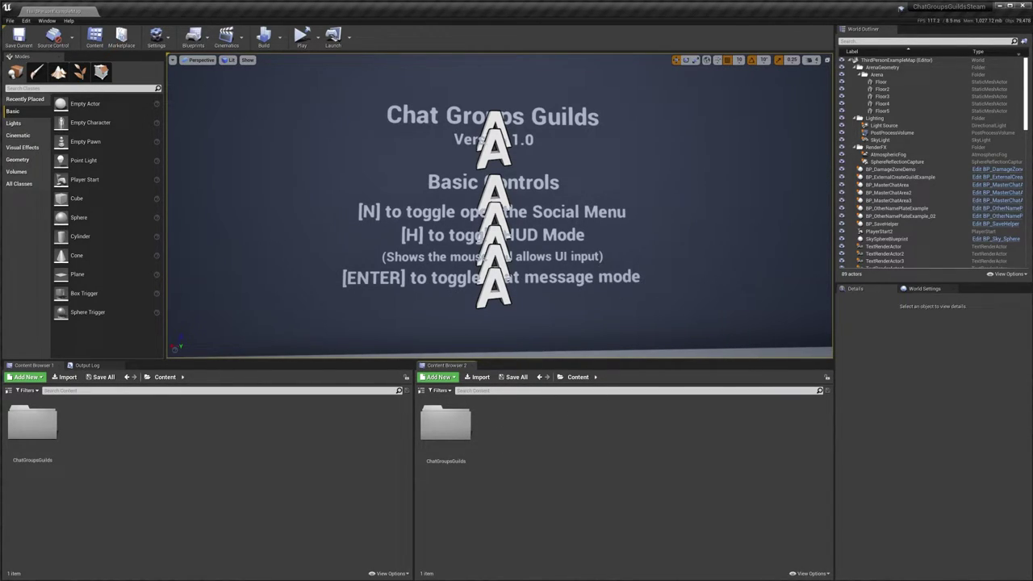
Search the project content for "state" and open the Event Graph of the BP_CGGPlayerStateComponent blueprint.
type("state")
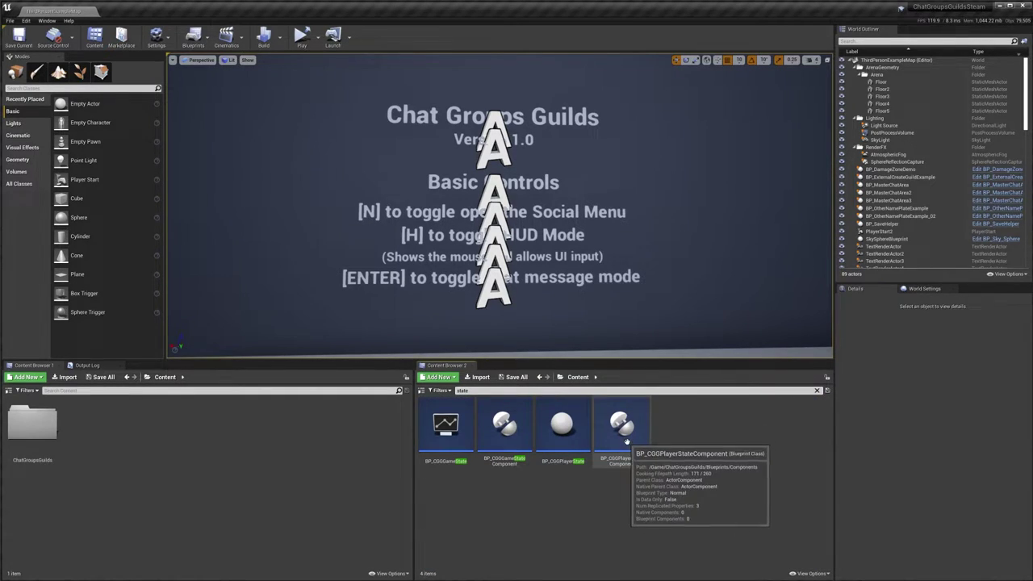
left_click(627, 452)
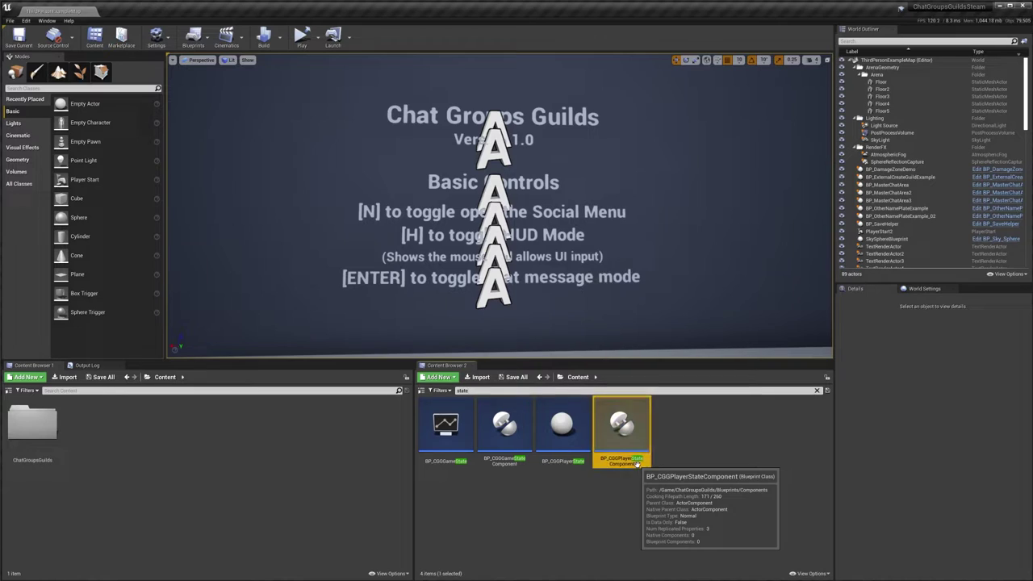
double_click(620, 424)
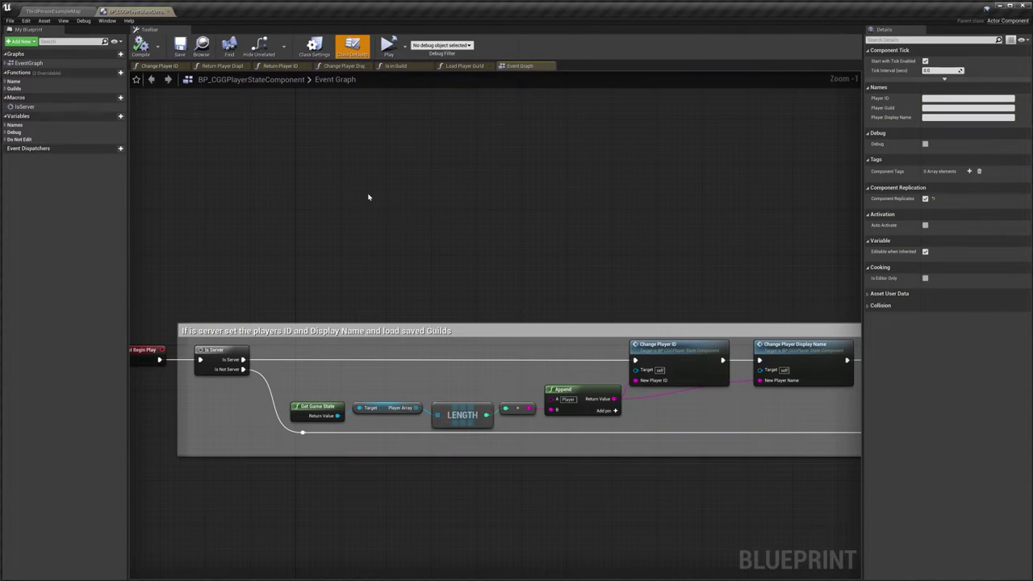
left_click(37, 64)
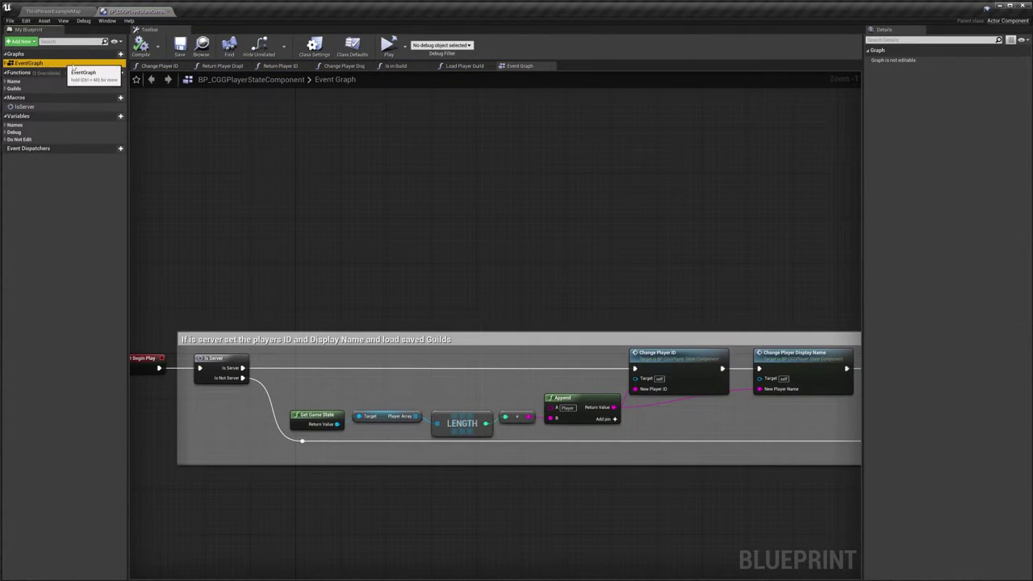
Disconnect the Append node's Return Value and move the Get Game State to Append node chain below the comment box.
right_click_drag(458, 261, 470, 236)
right_click_drag(472, 347, 372, 321)
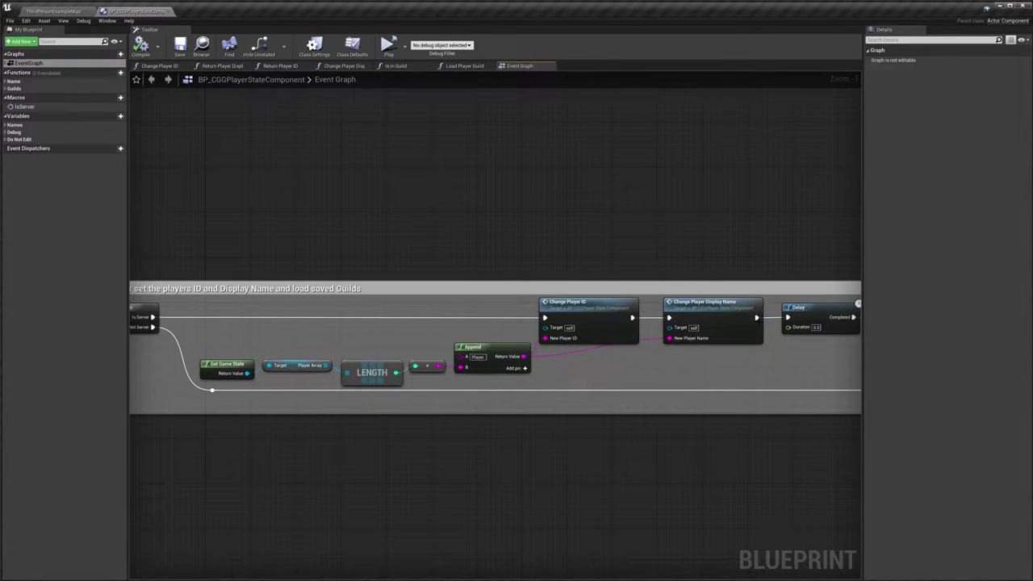
right_click_drag(457, 393, 493, 385)
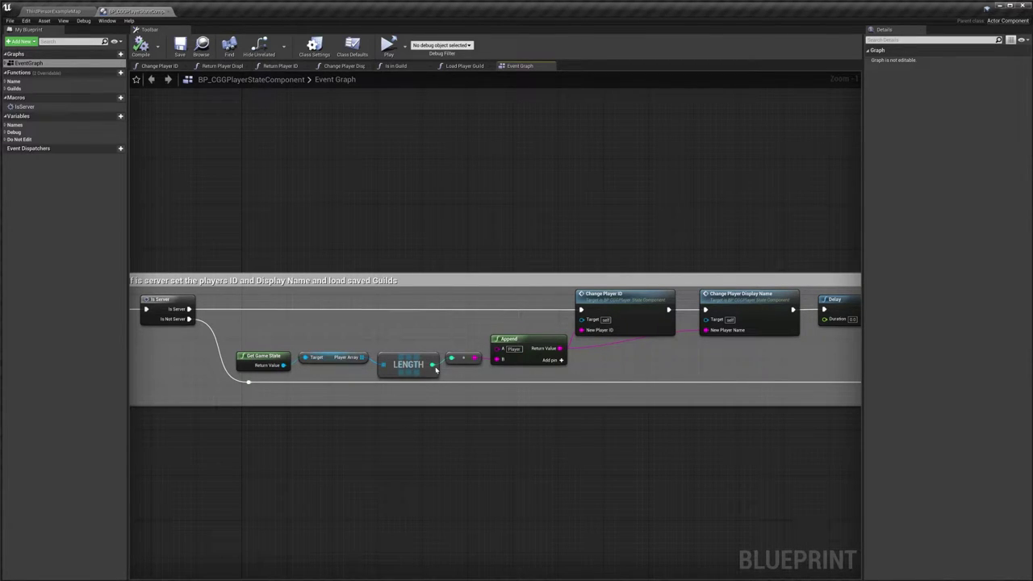
mouse_move(557, 398)
right_mouse_down()
mouse_move(528, 401)
mouse_move(552, 403)
right_mouse_up()
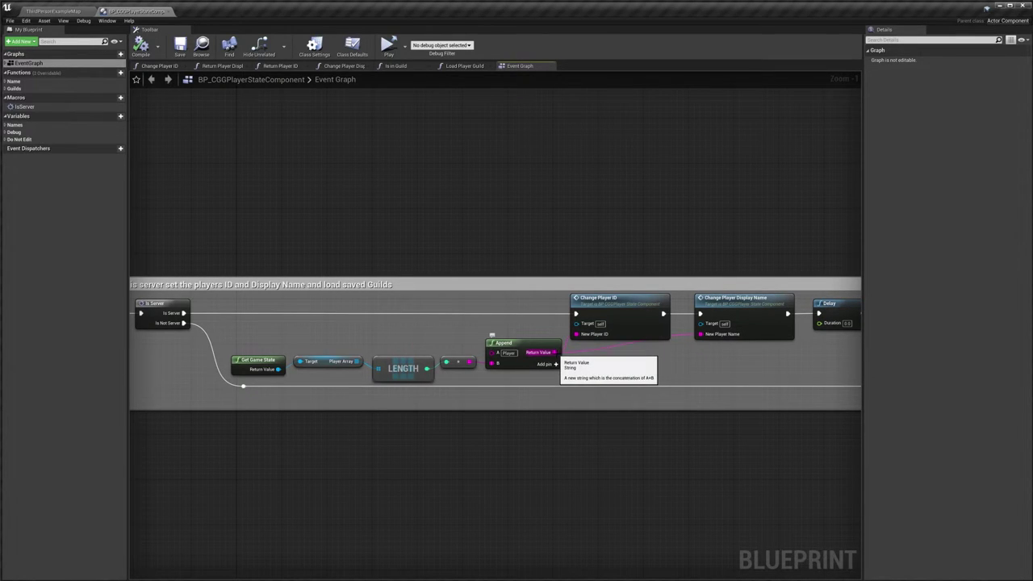
left_click(554, 353, "alt")
left_click_drag(529, 337, 532, 442)
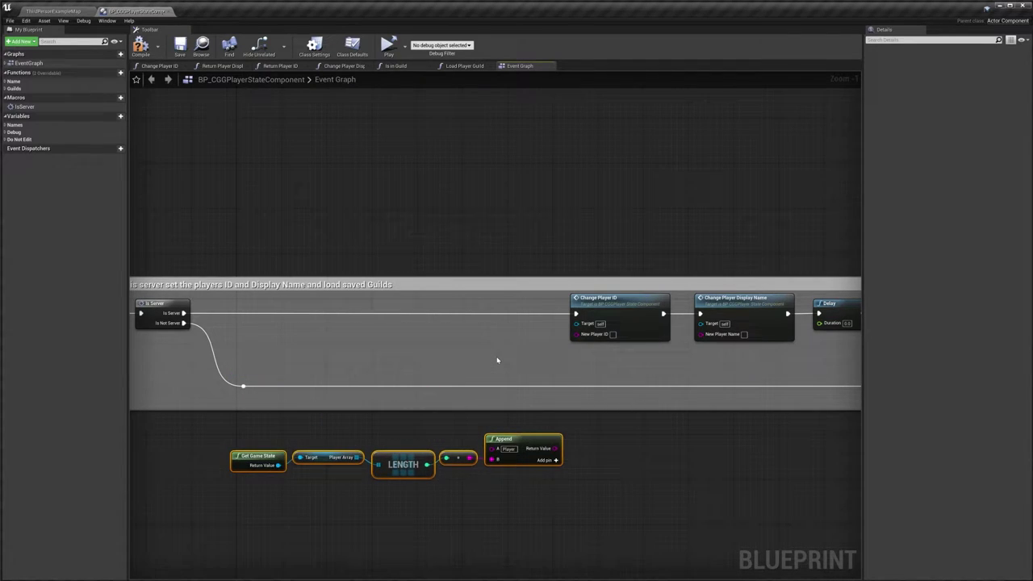
left_click(496, 360)
Add a Get Owner node above the comment box and connect its Return Value to a new Cast To PlayerState node.
right_click_drag(365, 481, 408, 500)
right_click_drag(558, 225, 561, 244)
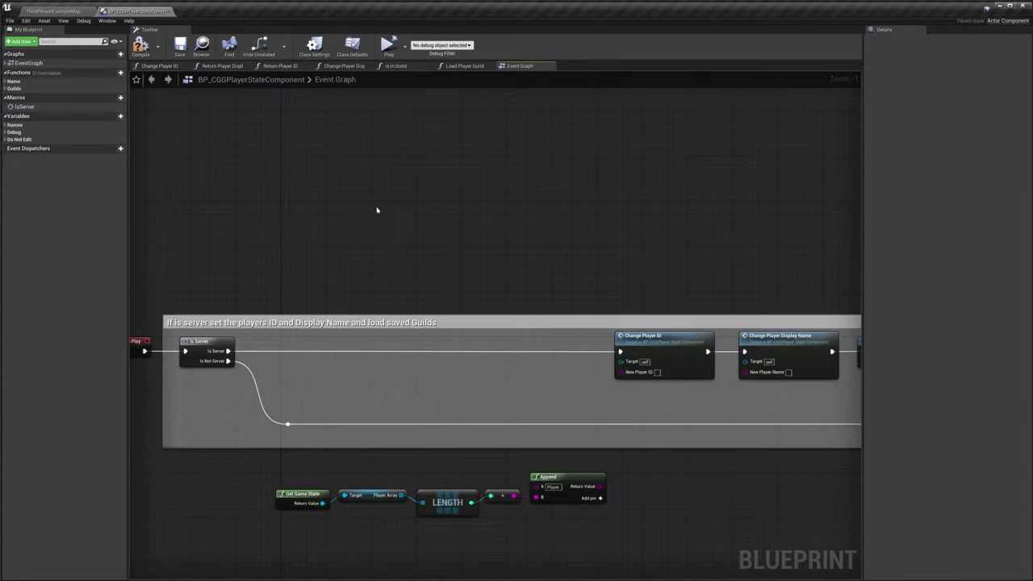
right_click(280, 232)
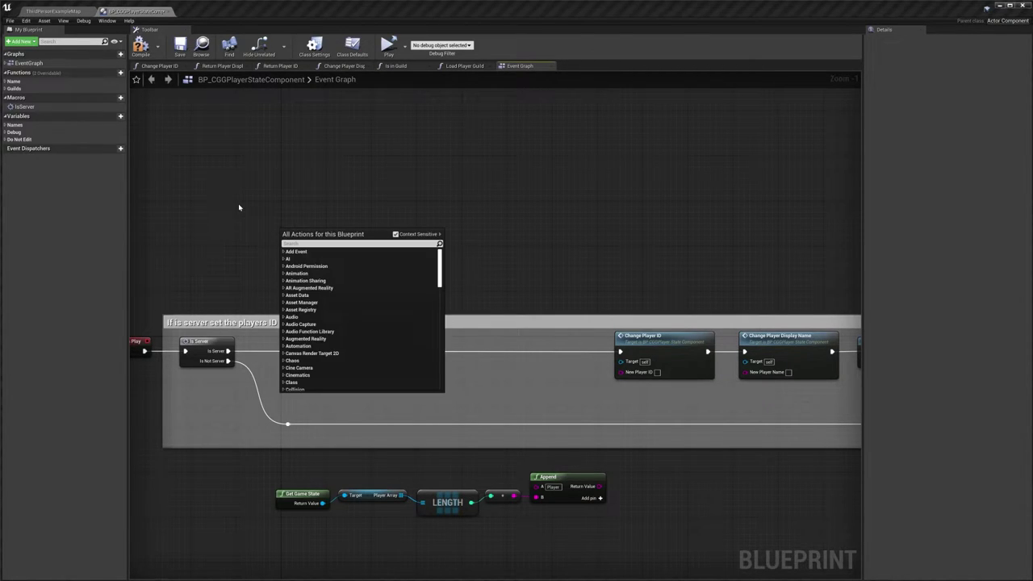
key("Escape")
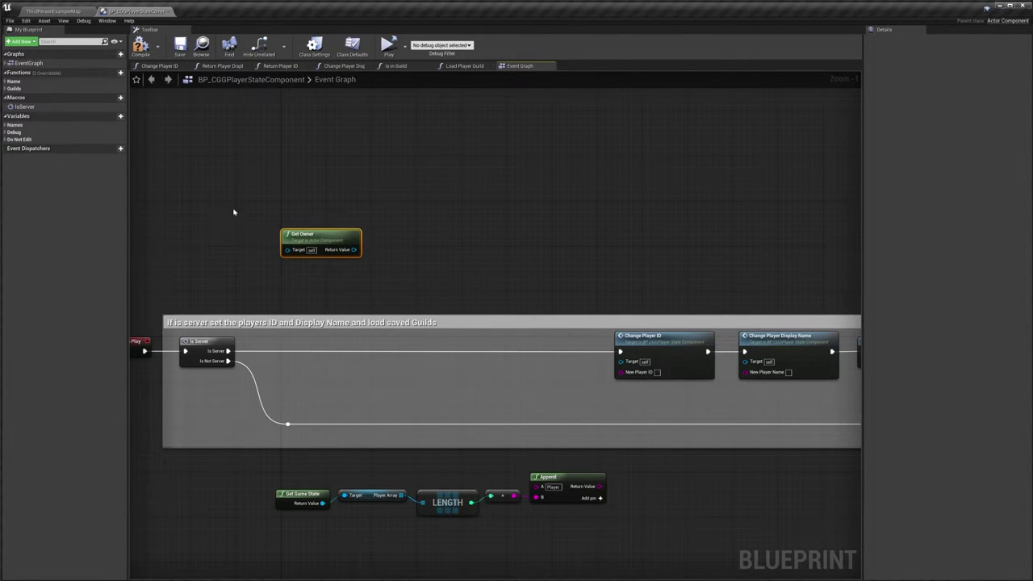
left_click_drag(356, 251, 382, 223)
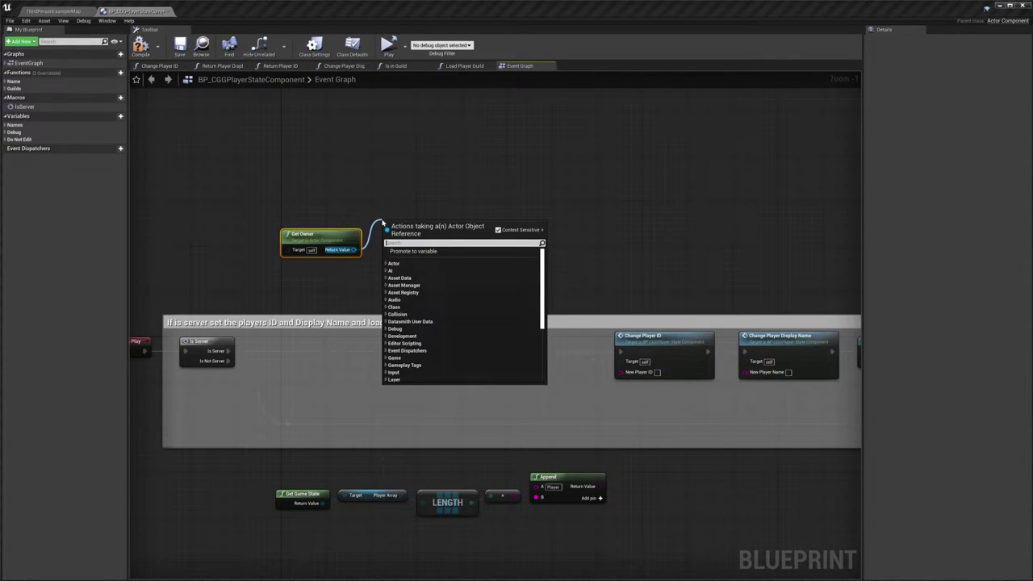
type("cast to play")
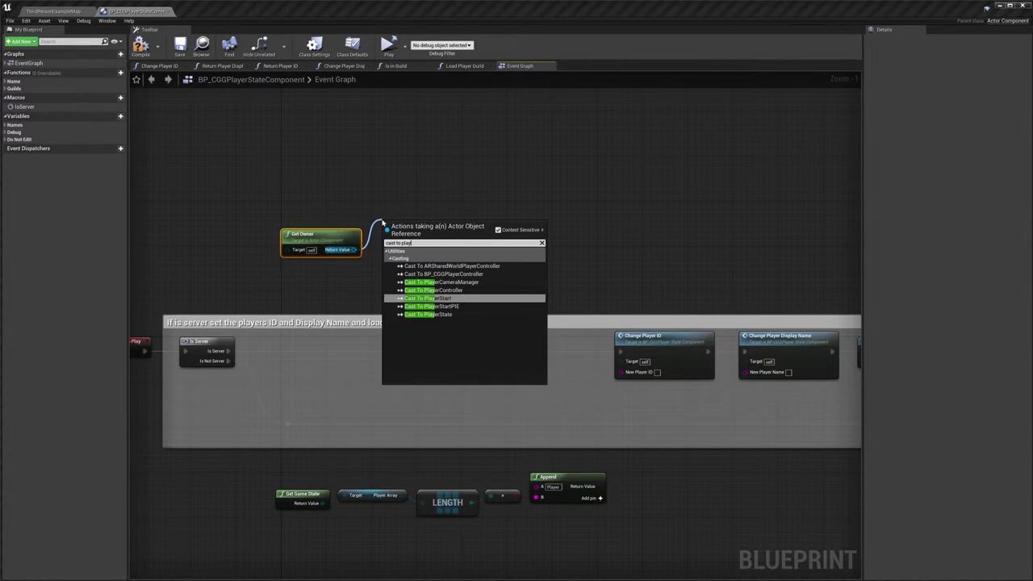
type("er state")
key("Return")
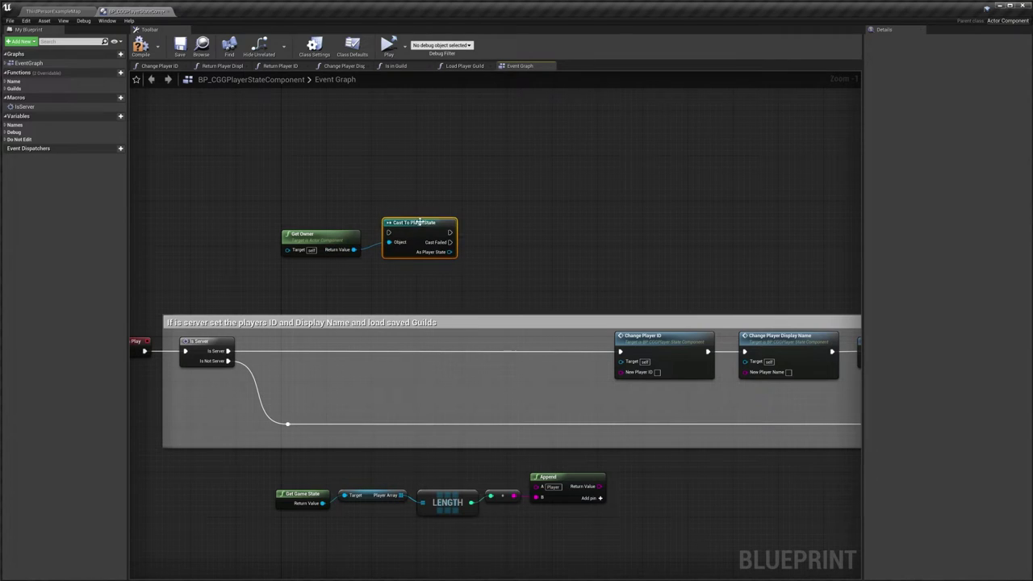
left_click_drag(420, 222, 414, 201)
Add a Get Unique Net ID From Player State node fed by the cast's As Player State output.
left_click(445, 240)
right_click_drag(446, 241, 394, 233)
left_click_drag(391, 223, 424, 249)
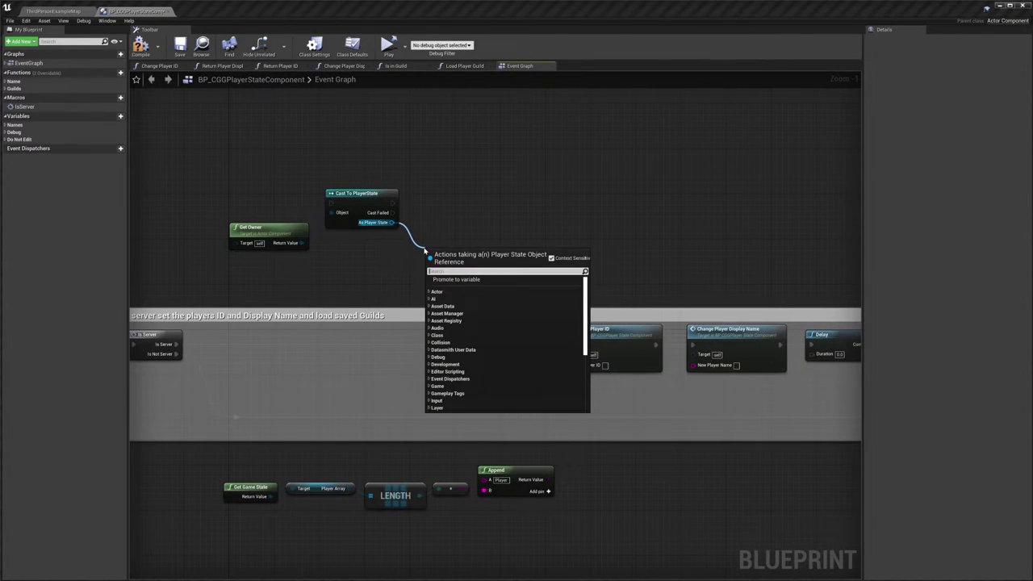
type("get id")
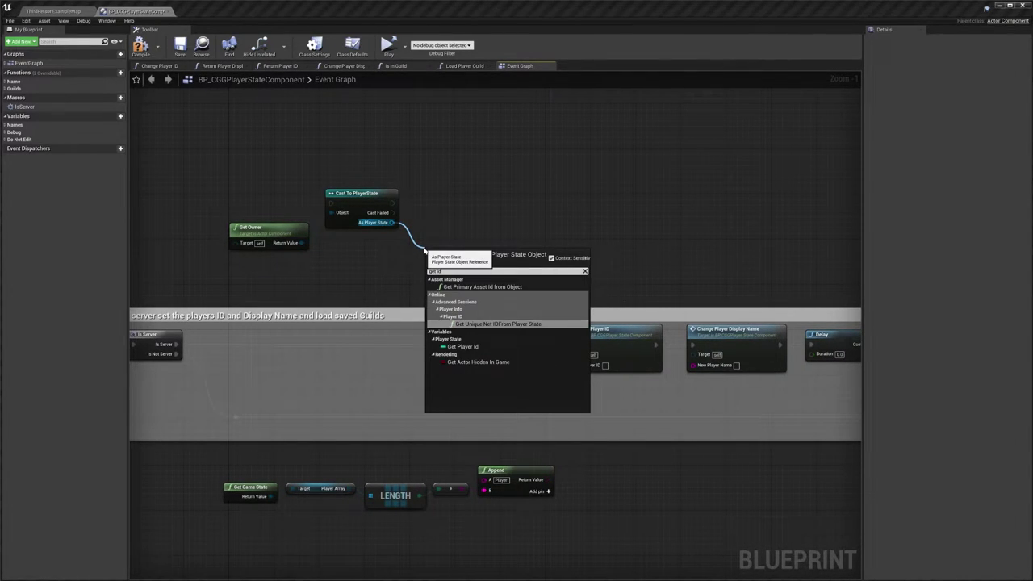
left_click(508, 324)
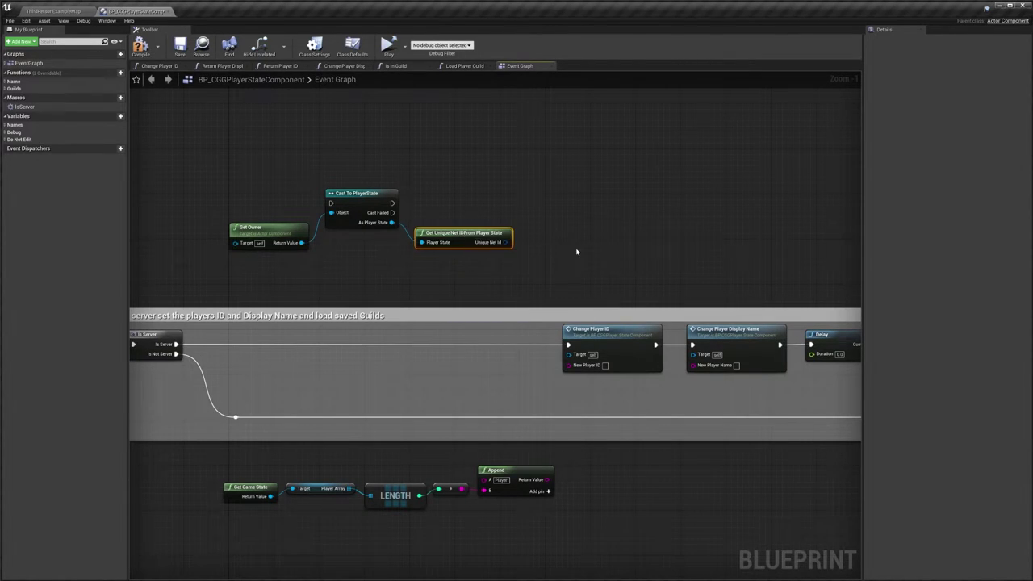
Convert the Unique Net Id with a Unique Net Id to String node and connect its String output to Change Player ID's New Player ID.
right_click_drag(577, 252, 524, 256)
left_click_drag(453, 245, 485, 220)
type("s")
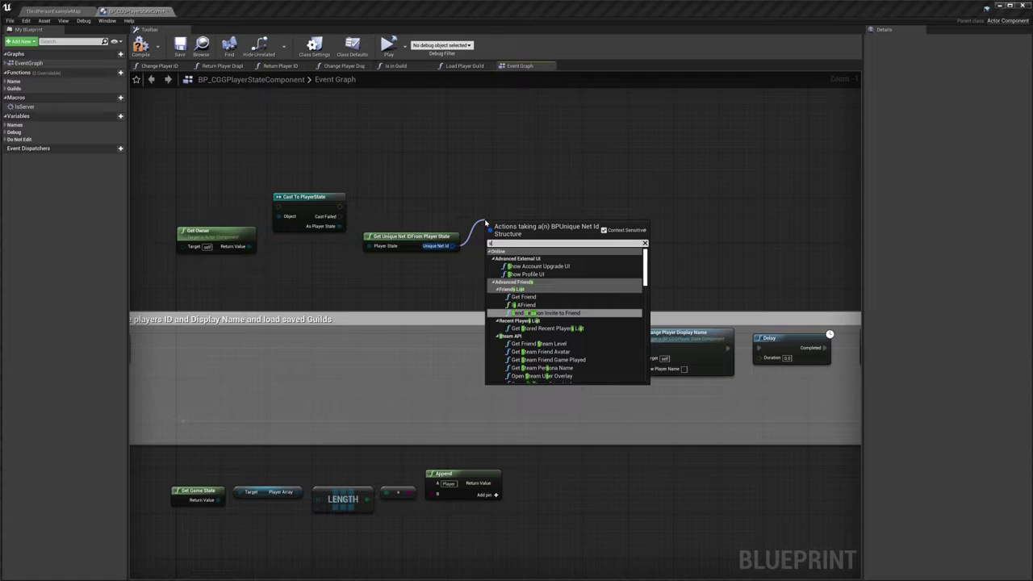
key("BackSpace")
type("to stri")
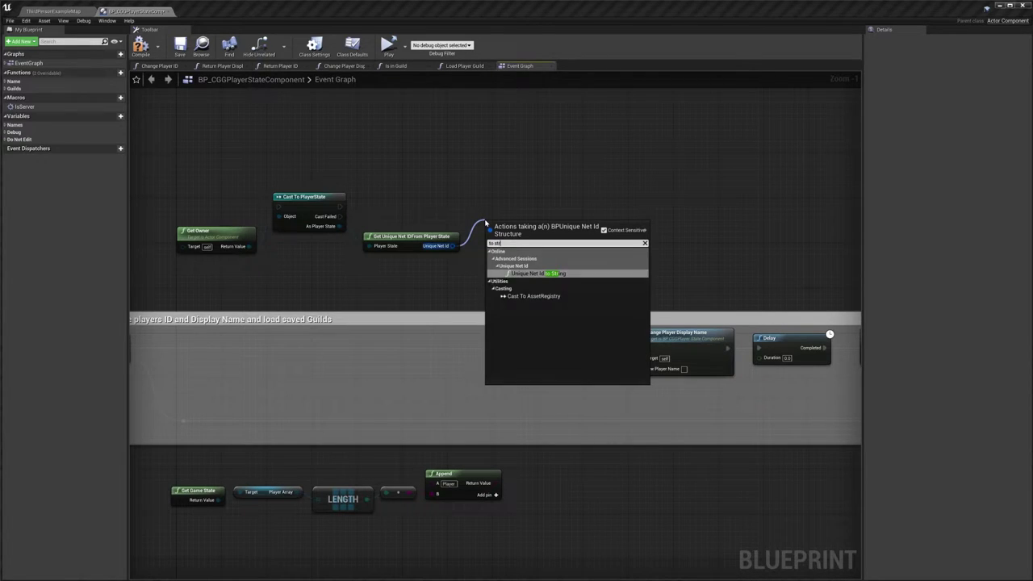
key("Return")
left_click_drag(510, 225, 512, 368)
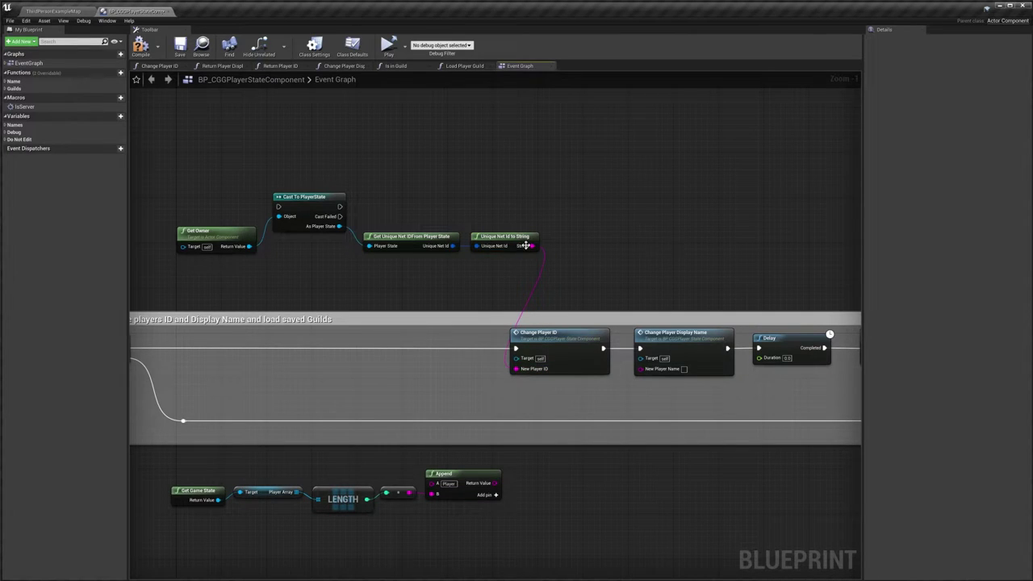
left_click_drag(498, 237, 492, 237)
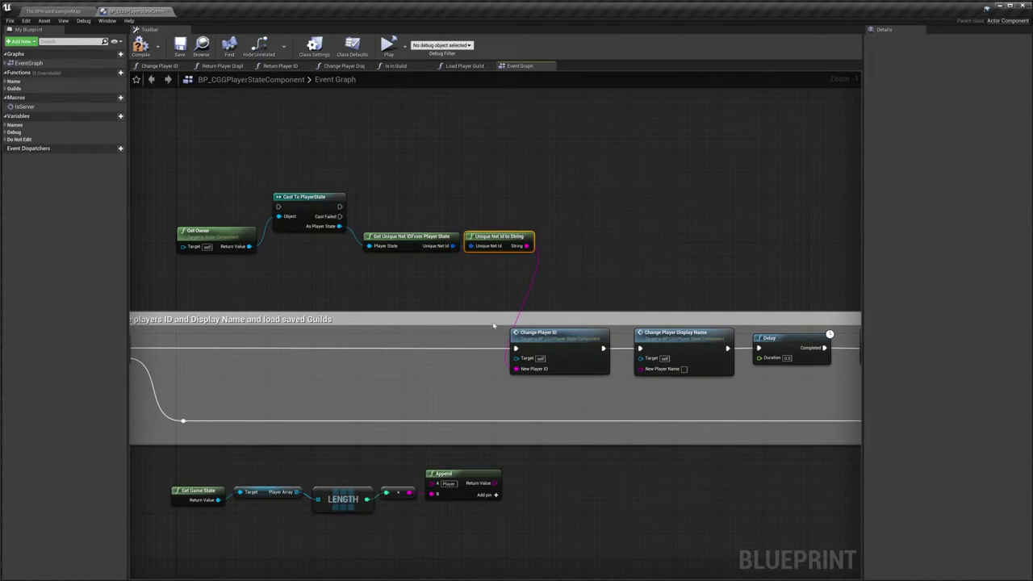
Route the Is Server execution through Cast To PlayerState into Change Player ID, and move Change Player ID nearer to the cast.
left_click(457, 348)
right_click_drag(465, 288, 496, 293)
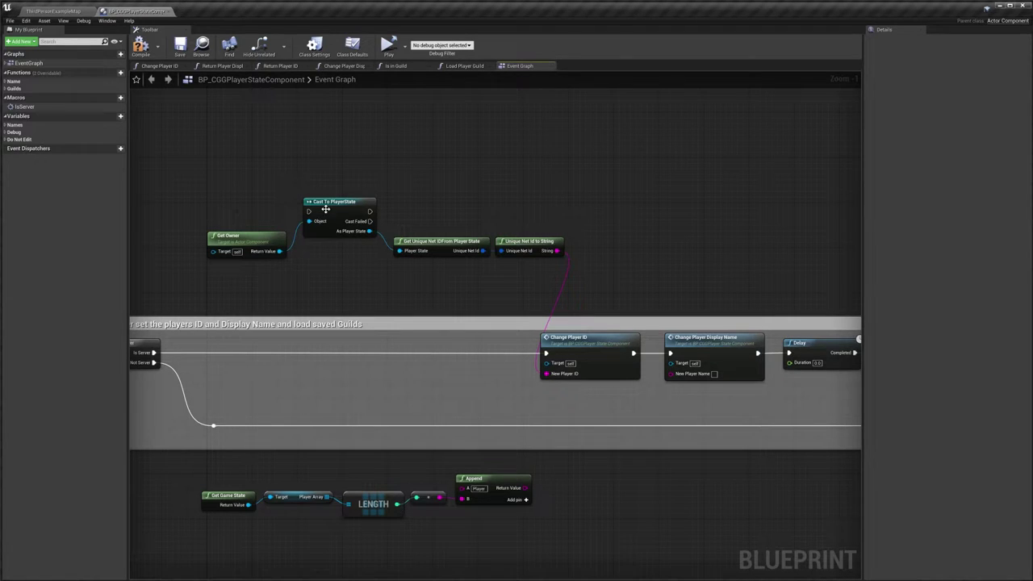
right_click_drag(427, 278, 485, 277)
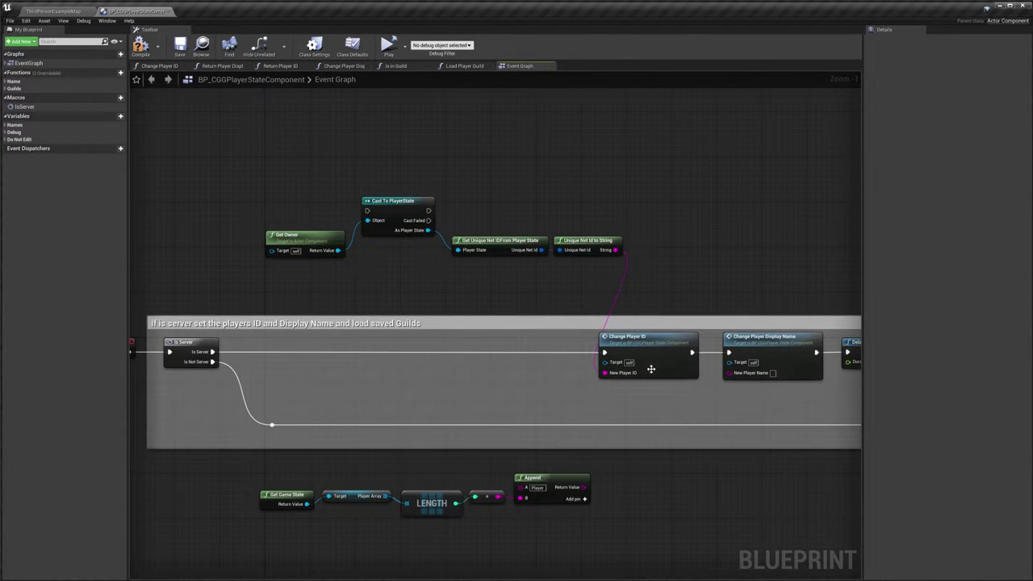
left_click_drag(212, 352, 604, 353)
right_click_drag(663, 356, 502, 327)
left_click_drag(479, 330, 323, 327)
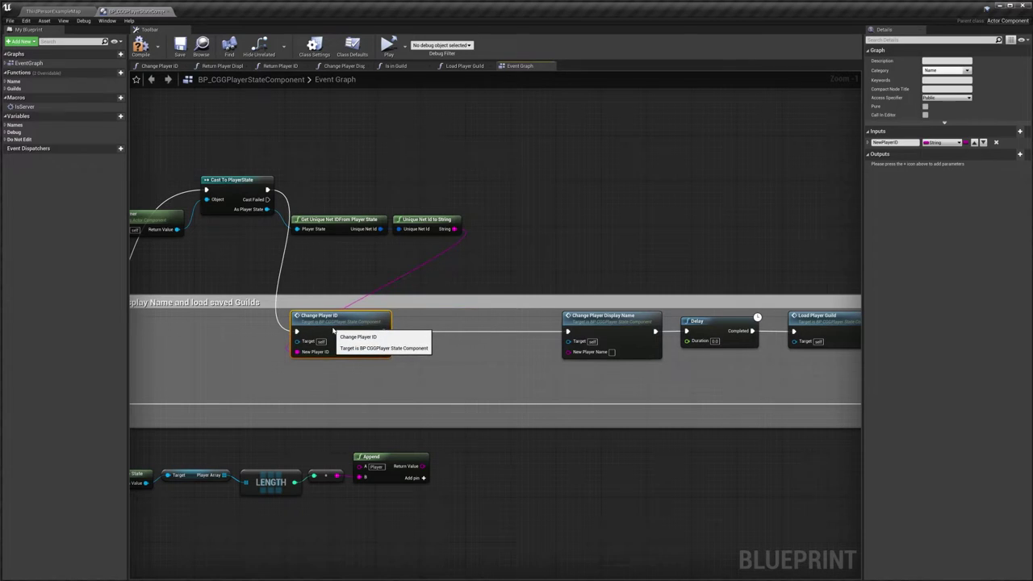
Add Get Steam Persona Name from the Unique Net Id, wired between Change Player ID and Change Player Display Name, with its Return Value feeding New Player Name.
right_click_drag(488, 303, 562, 311)
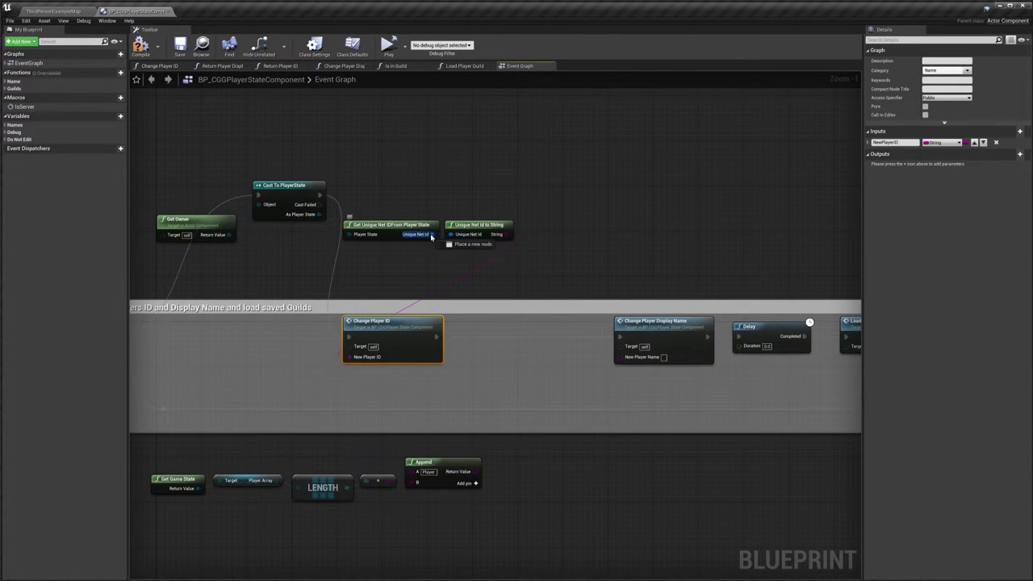
left_click_drag(433, 234, 547, 256)
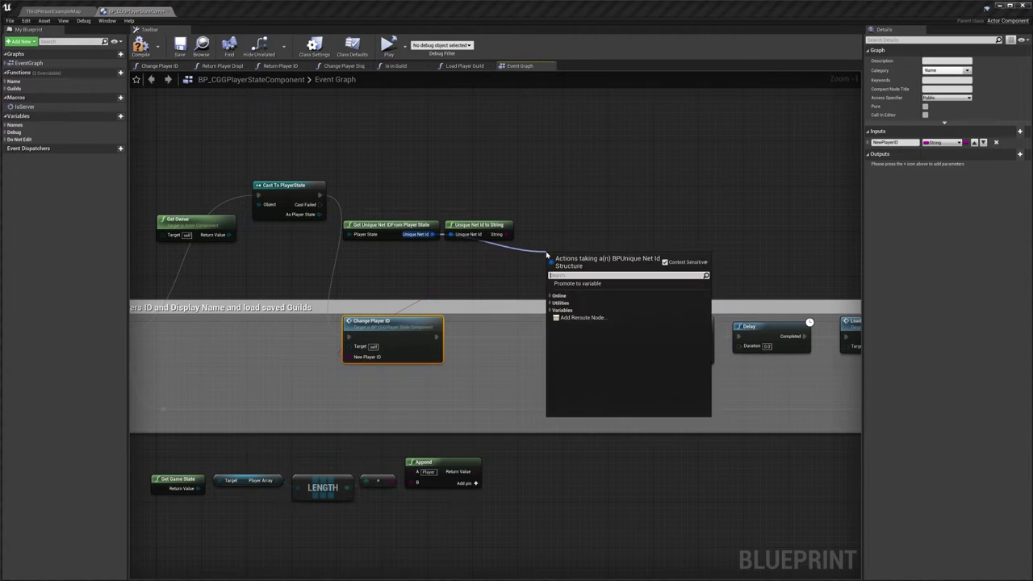
type("get perso")
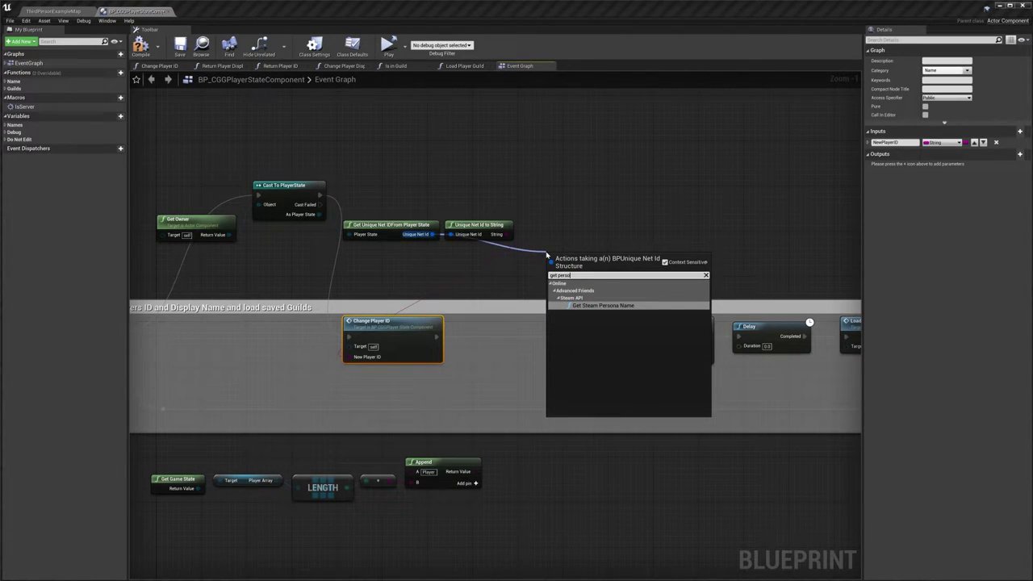
left_click(601, 306)
left_click_drag(553, 271, 437, 336)
left_click_drag(565, 336, 624, 357)
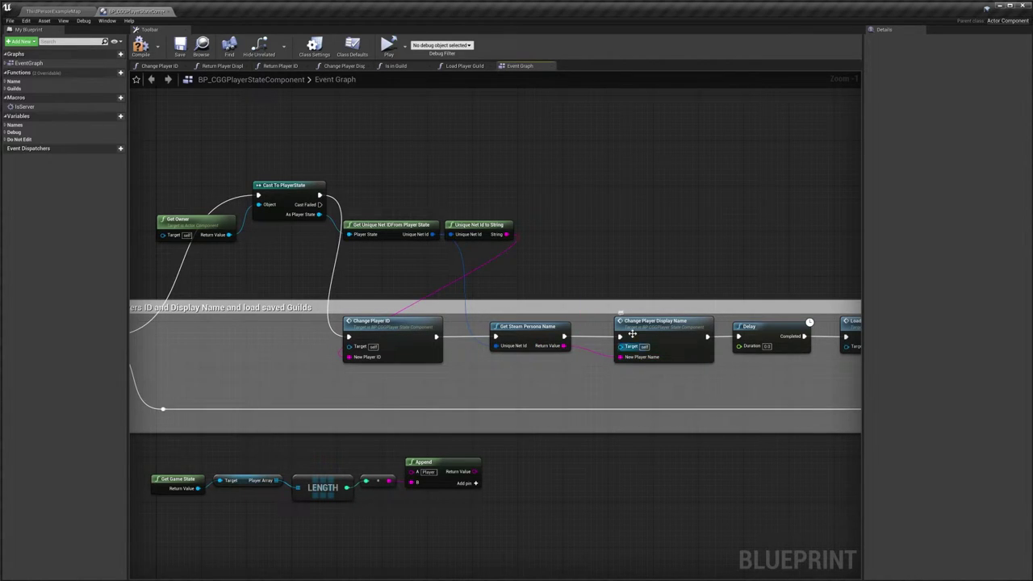
Return to the ThirdPersonExampleMap level and play it in the selected viewport.
right_click_drag(595, 380, 637, 382)
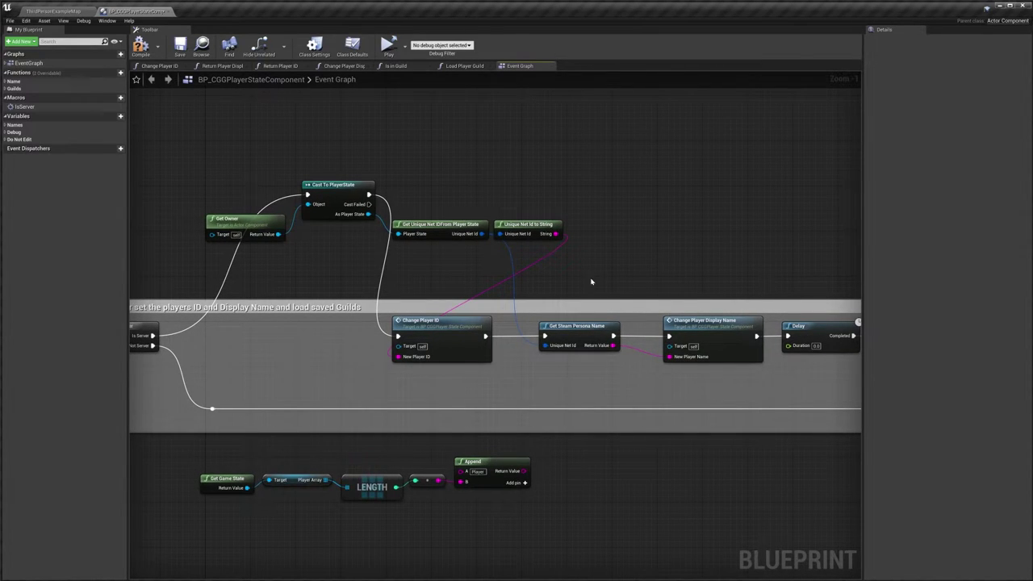
right_click_drag(545, 390, 554, 392)
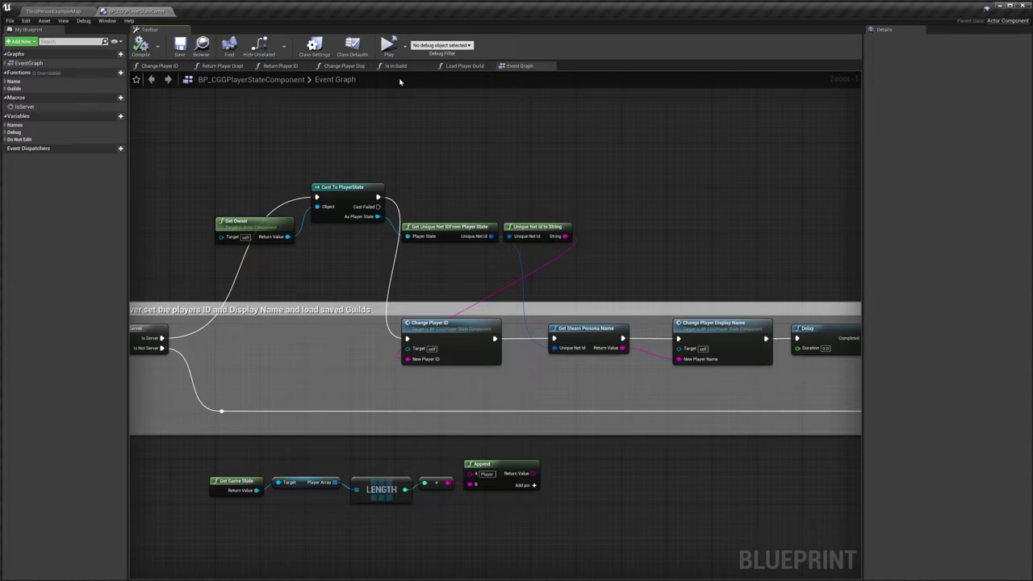
left_click(407, 46)
left_click(94, 13)
left_click(94, 14)
left_click(312, 38)
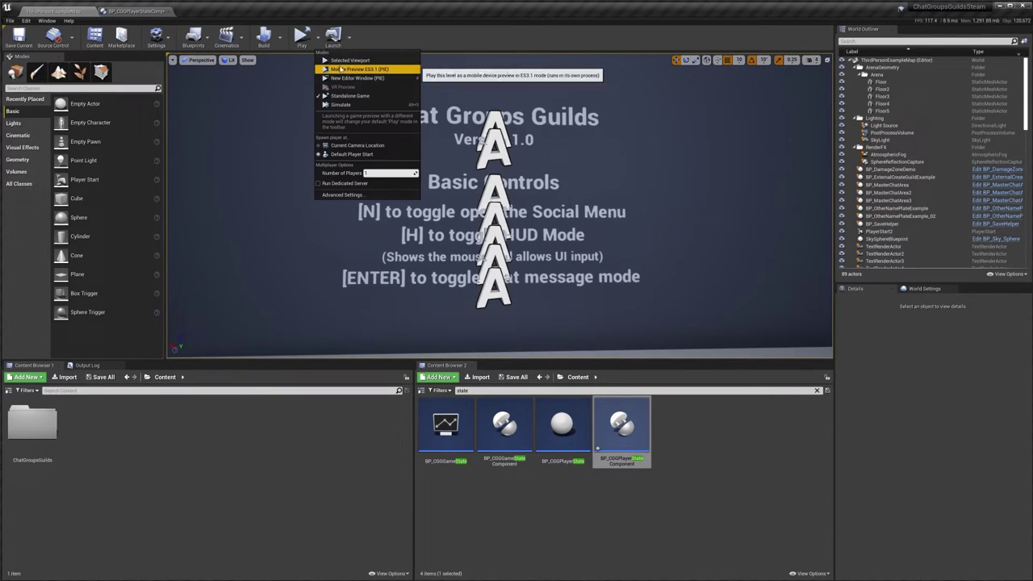
left_click(349, 61)
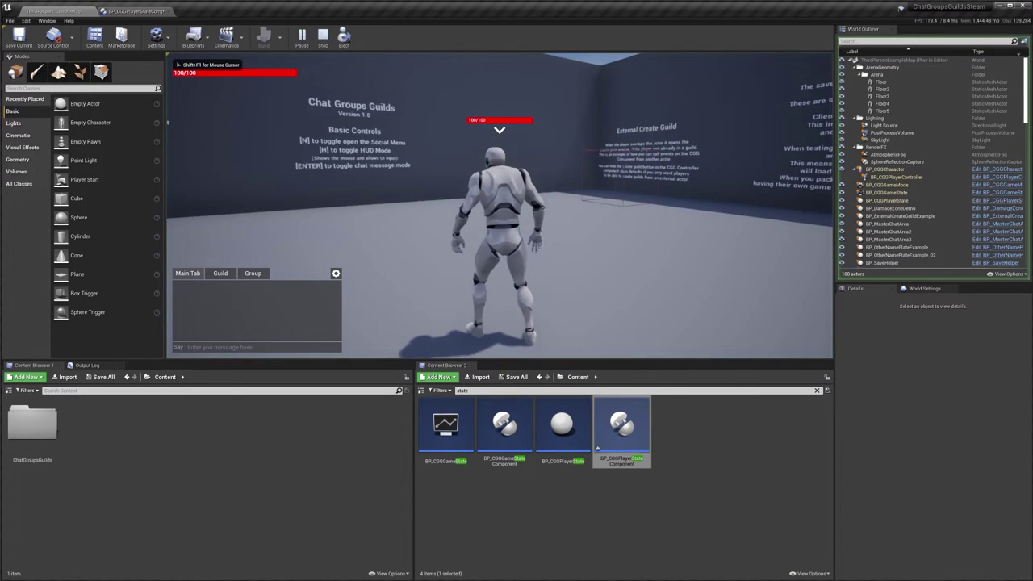
Run the character around the level in the viewport play session and stop the session.
key("d")
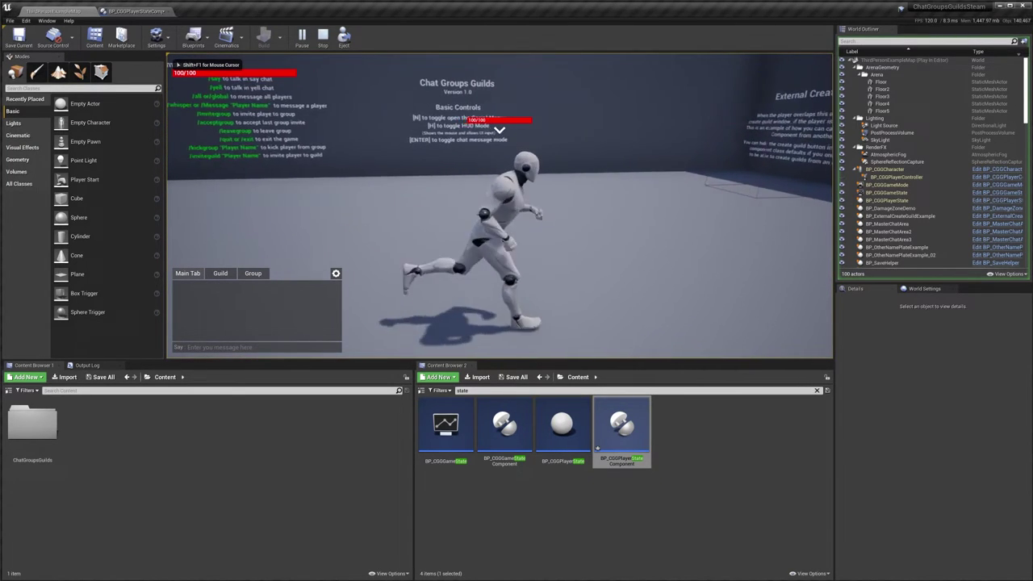
key("w")
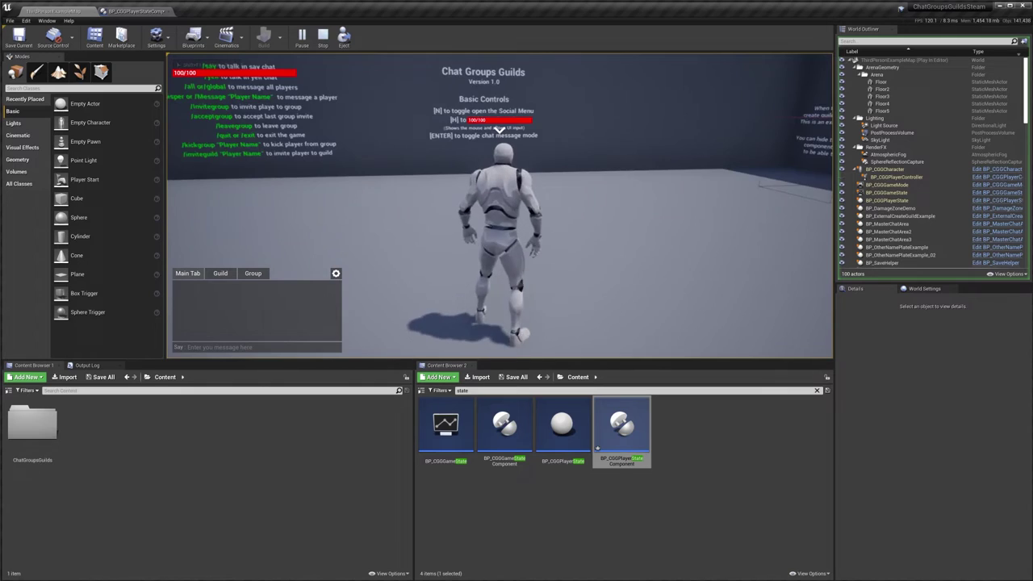
key("a")
key("d")
key("w")
key("d")
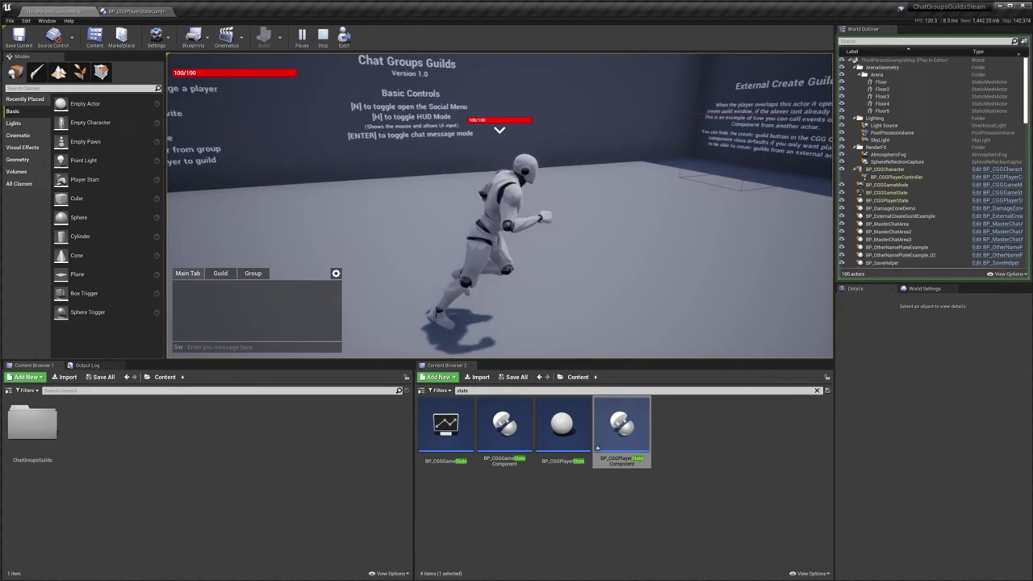
key("Escape")
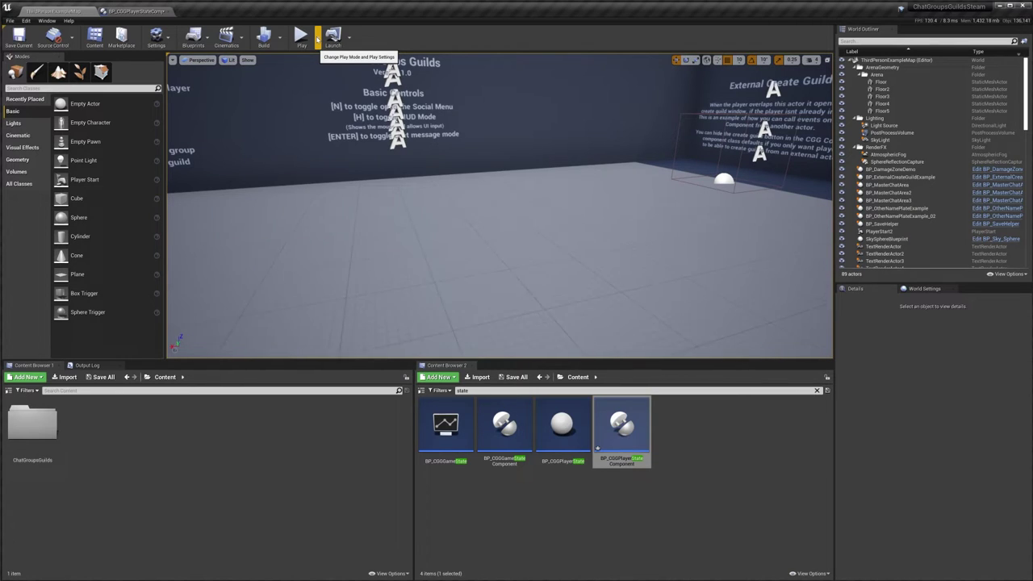
Launch the level as a Standalone Game and run the character around to check the Steam display name.
left_click(318, 38)
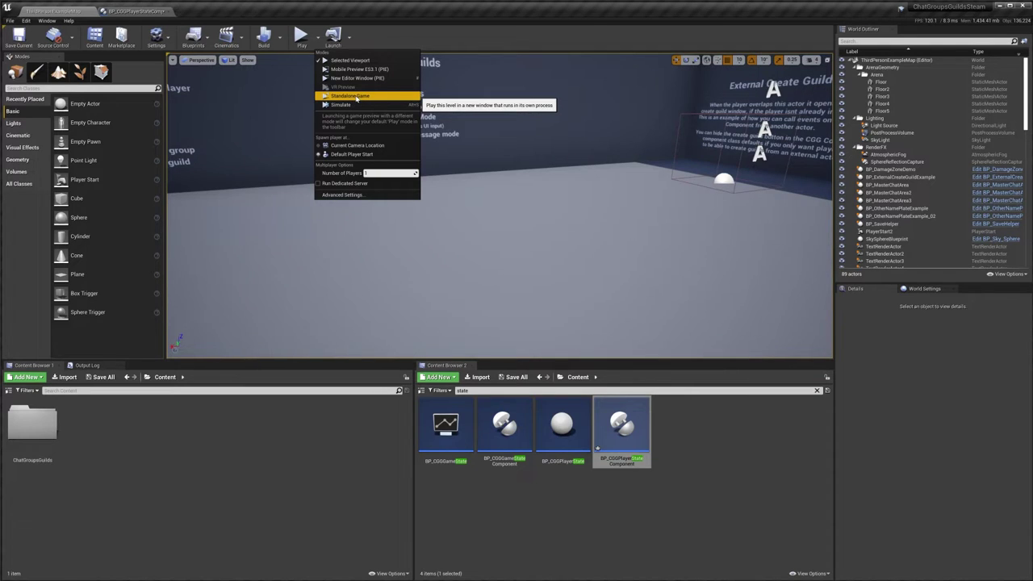
left_click(355, 97)
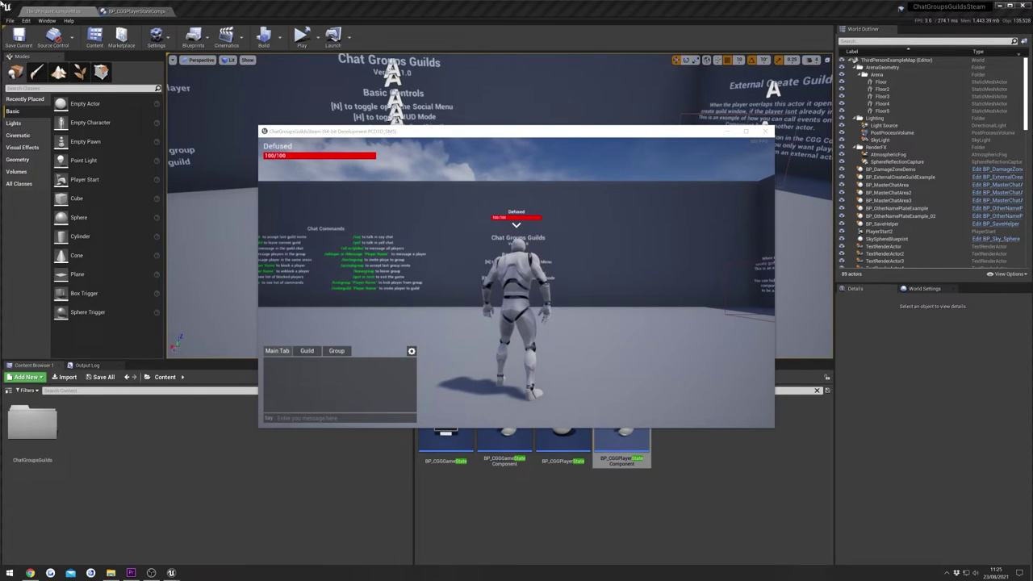
left_click(489, 300)
key("d")
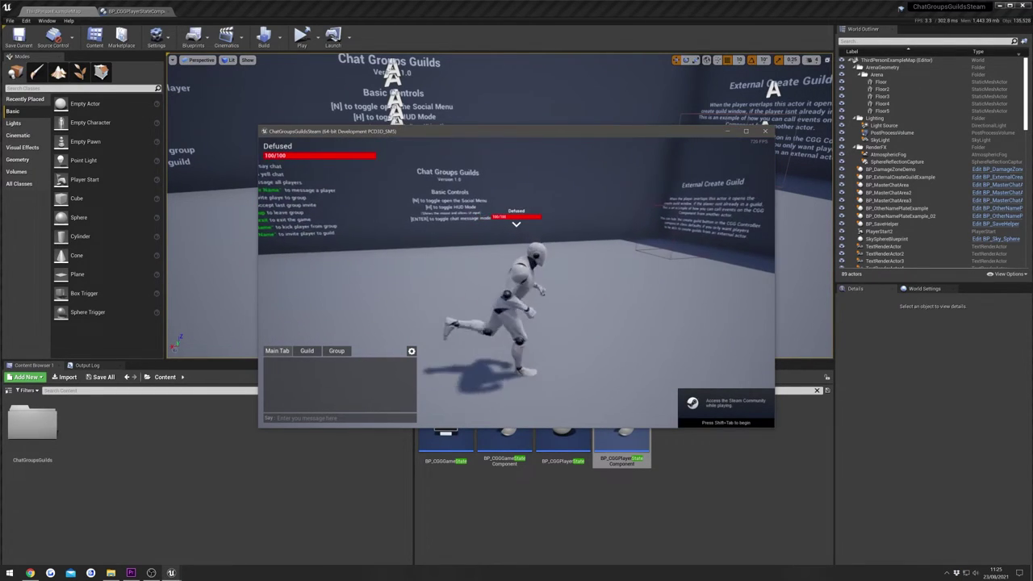
key("w")
key("d")
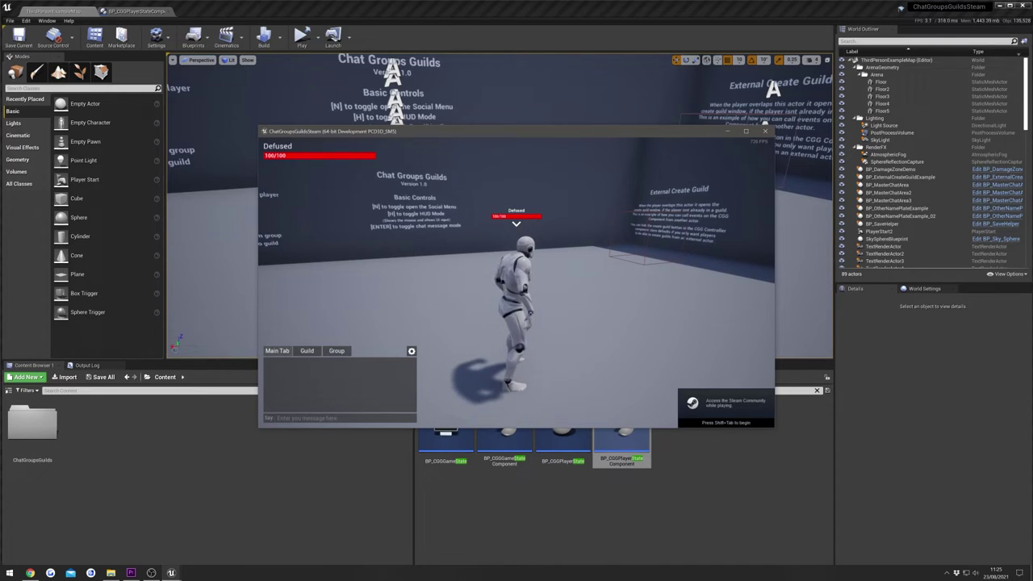
Open and close the Steam overlay in the standalone game, move the character, and quit the game.
key("shift+Tab")
key("shift+Tab")
key("shift+Tab")
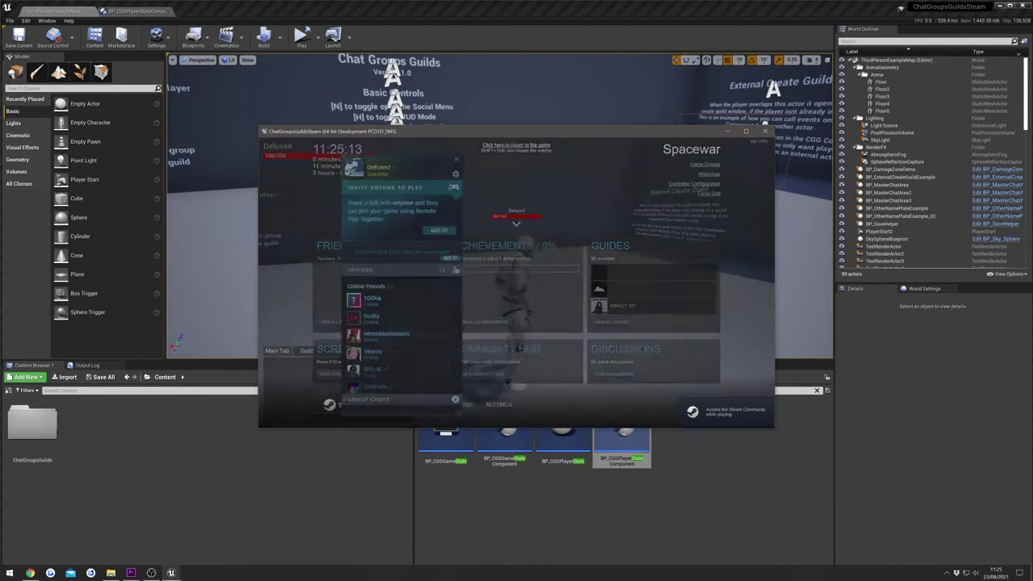
key("shift+Tab")
key("w")
key("d")
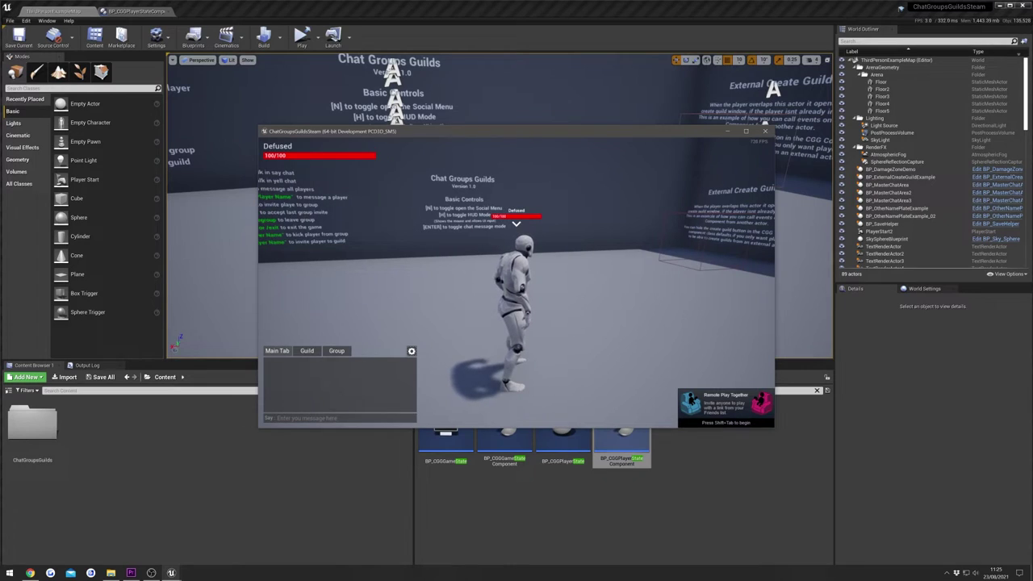
key("grave")
key("Return")
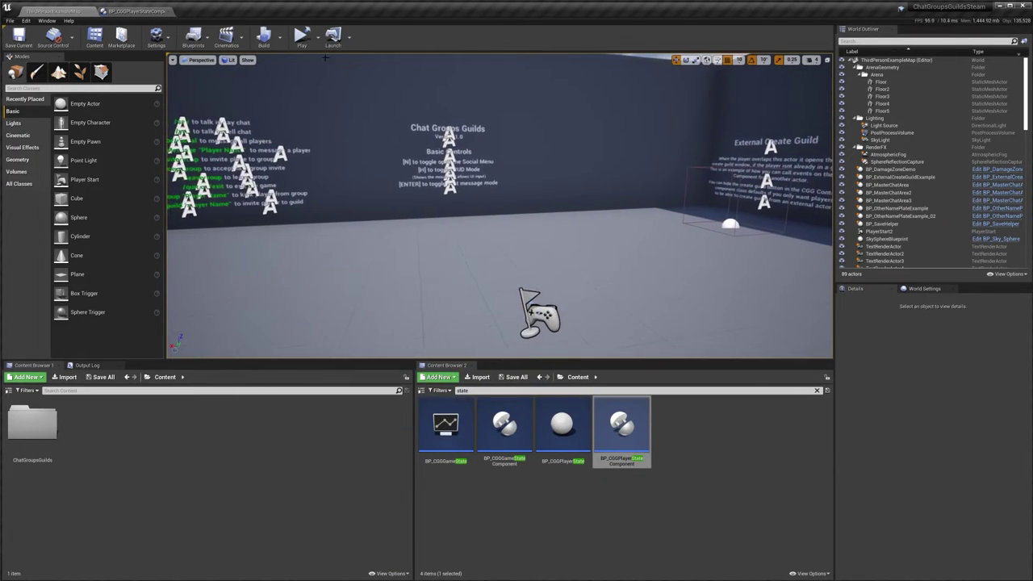
Play the level in Selected Viewport mode to check the character's name, and stop the session.
key("w")
right_click_drag(528, 91, 334, 222)
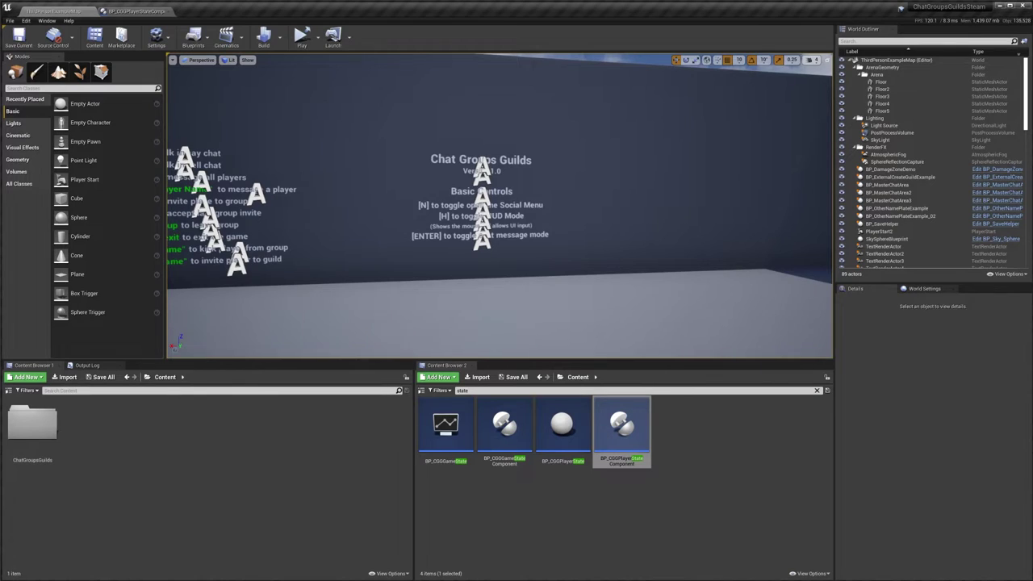
left_click(319, 35)
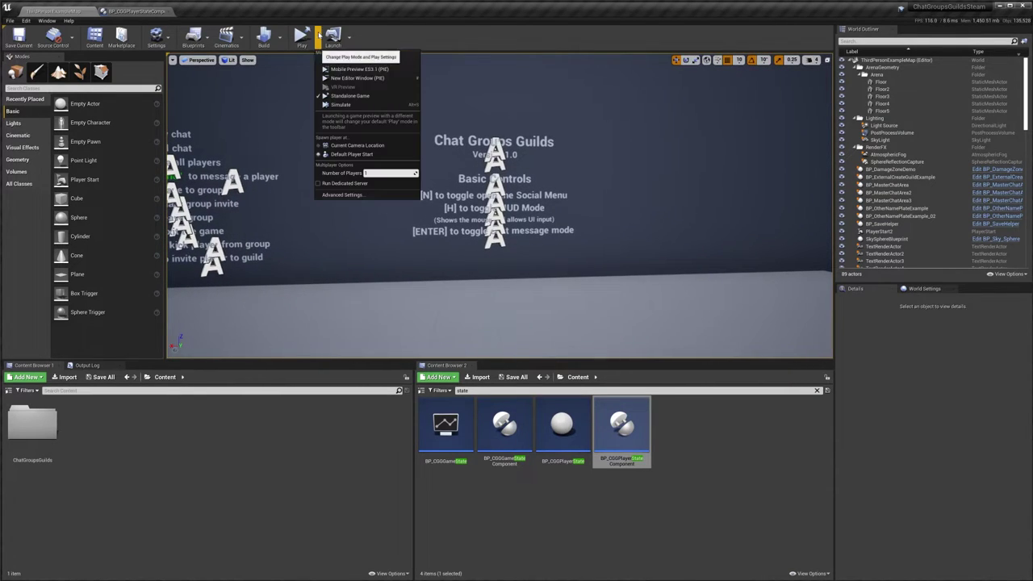
left_click(355, 61)
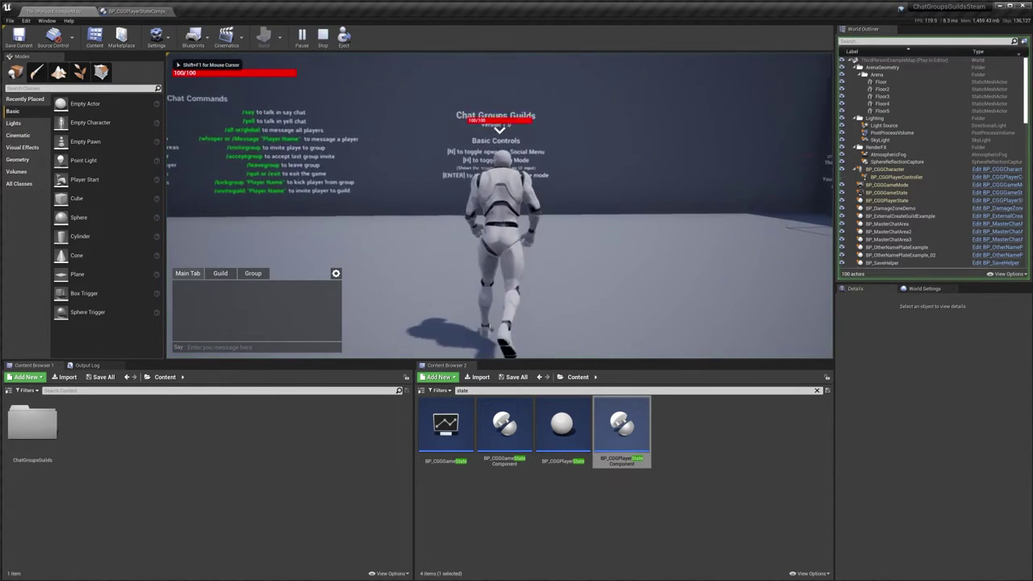
key("Escape")
In BP_CGGPlayerStateComponent, connect Append's Return Value to New Player ID on Change Player ID and New Player Name on Change Player Display Name.
double_click(630, 420)
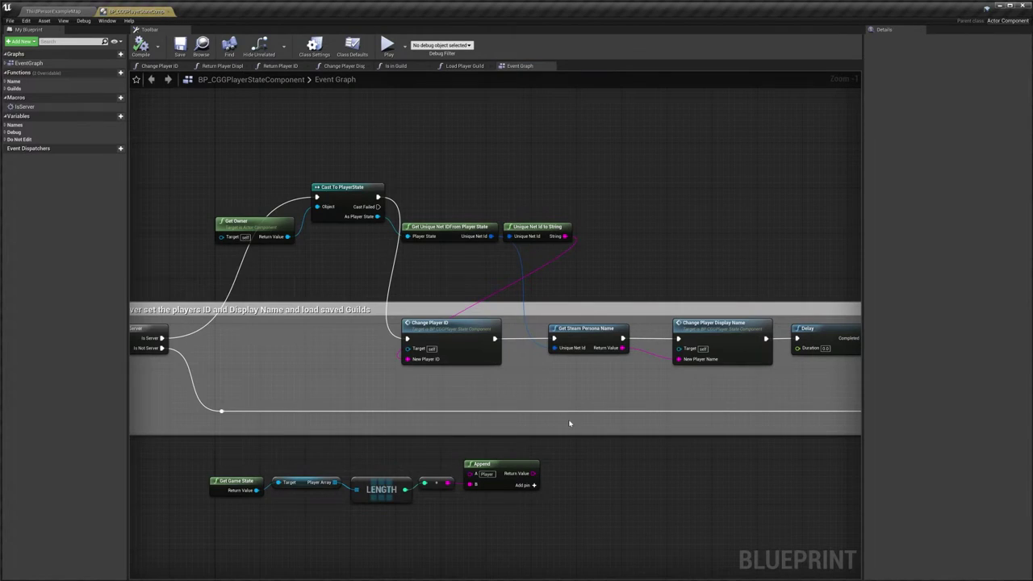
right_click_drag(569, 423, 577, 392)
left_click_drag(542, 442, 416, 328)
left_click_drag(539, 444, 687, 327)
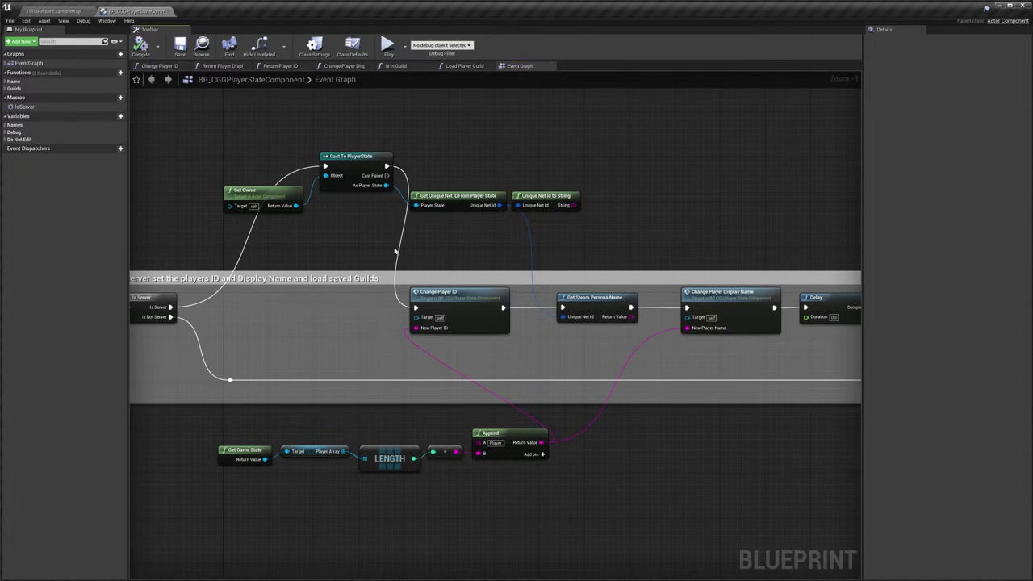
left_click(52, 11)
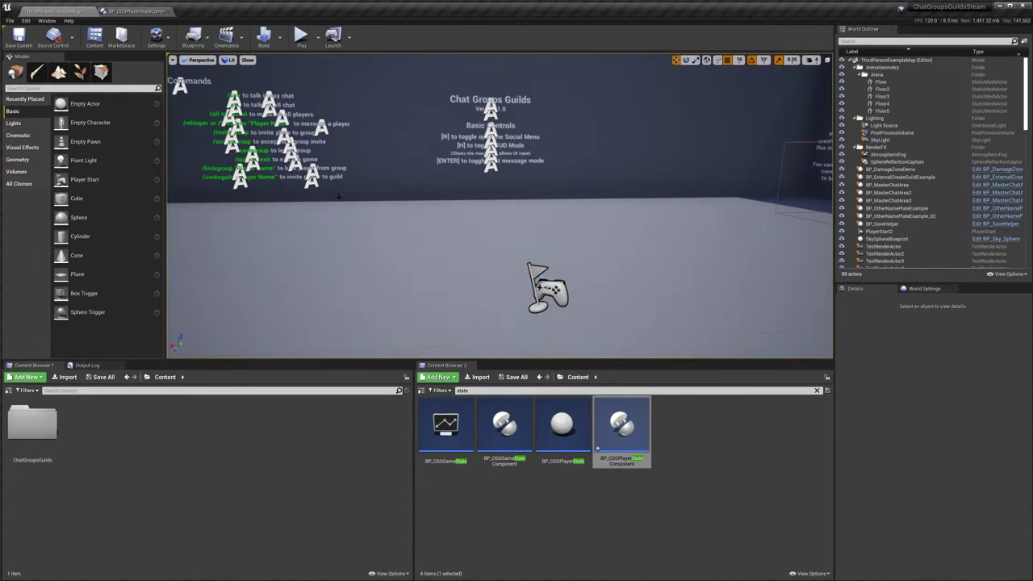
right_click_drag(334, 138, 165, 119)
right_click_drag(646, 265, 727, 237)
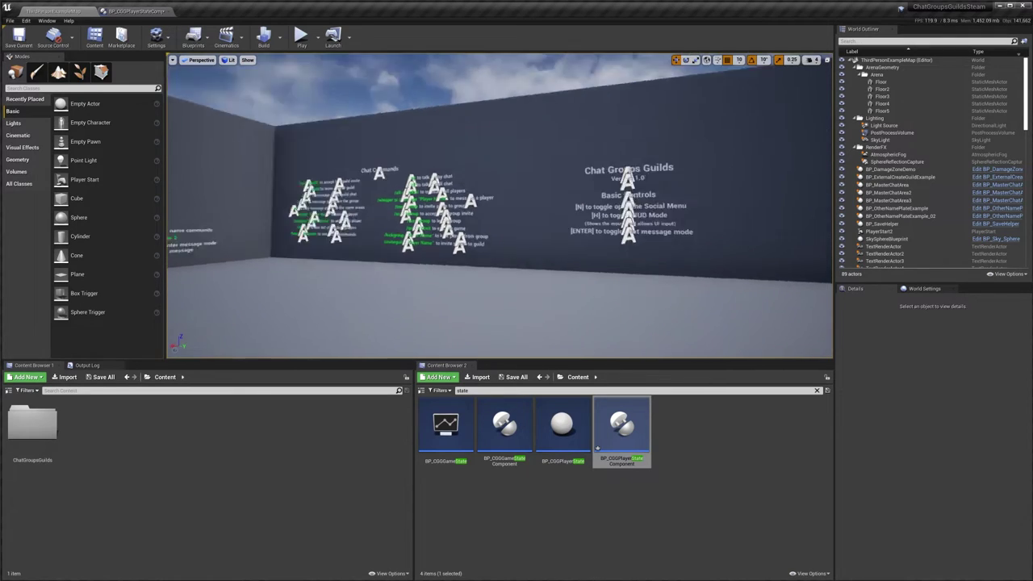
mouse_move(630, 247)
right_mouse_down()
mouse_move(727, 247)
mouse_move(630, 247)
right_mouse_up()
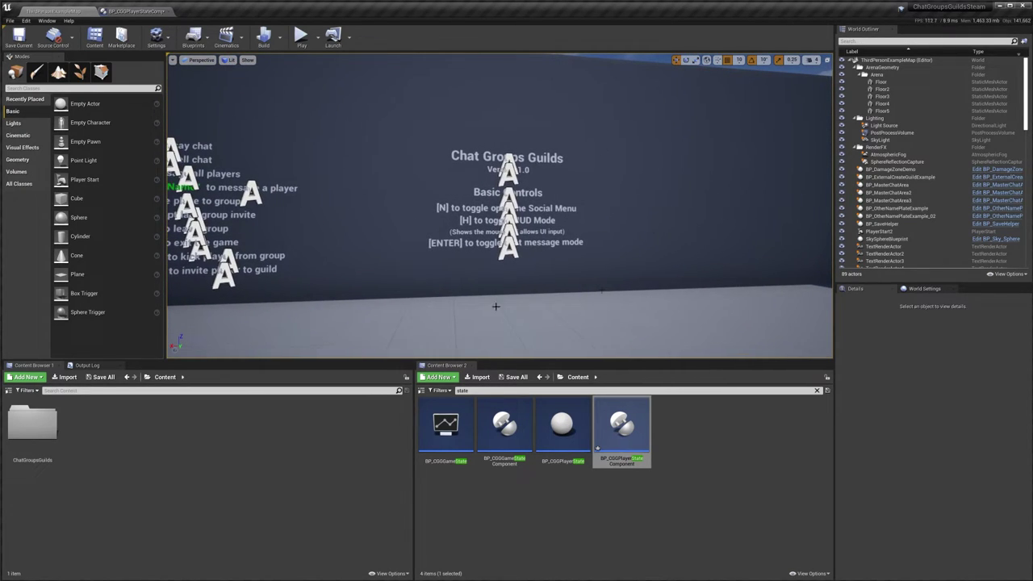
In BP_CGGPlayerStateComponent, connect Get Steam Persona Name's Return Value to New Player Name and Unique Net Id to String's output to New Player ID, and compile.
left_click(136, 12)
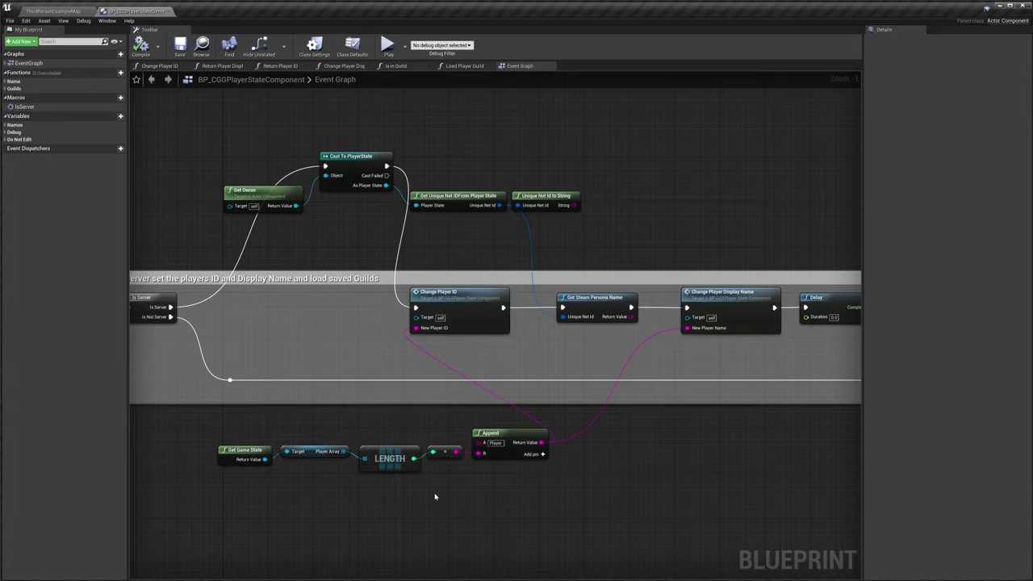
left_click_drag(205, 490, 525, 436)
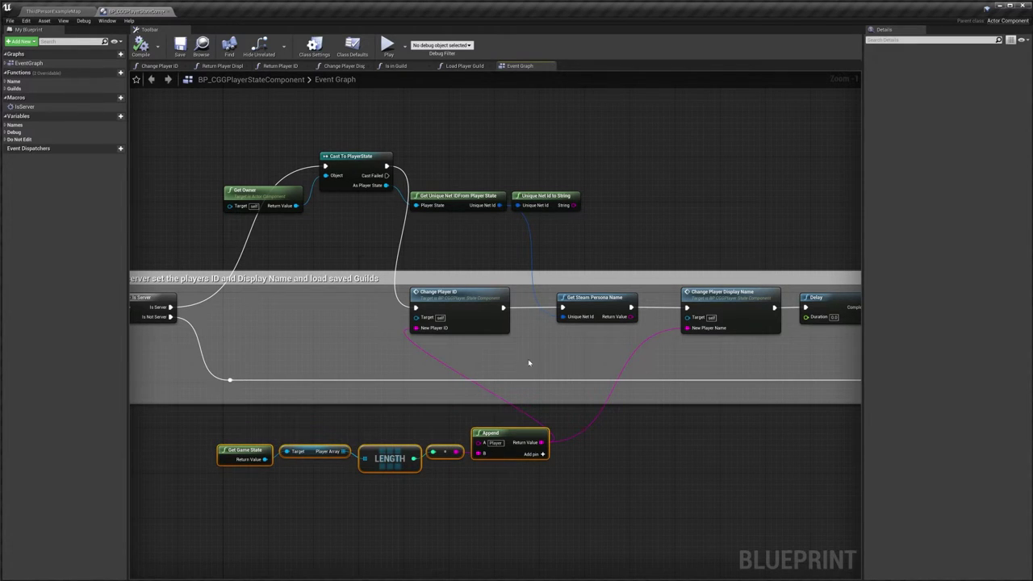
left_click(629, 239)
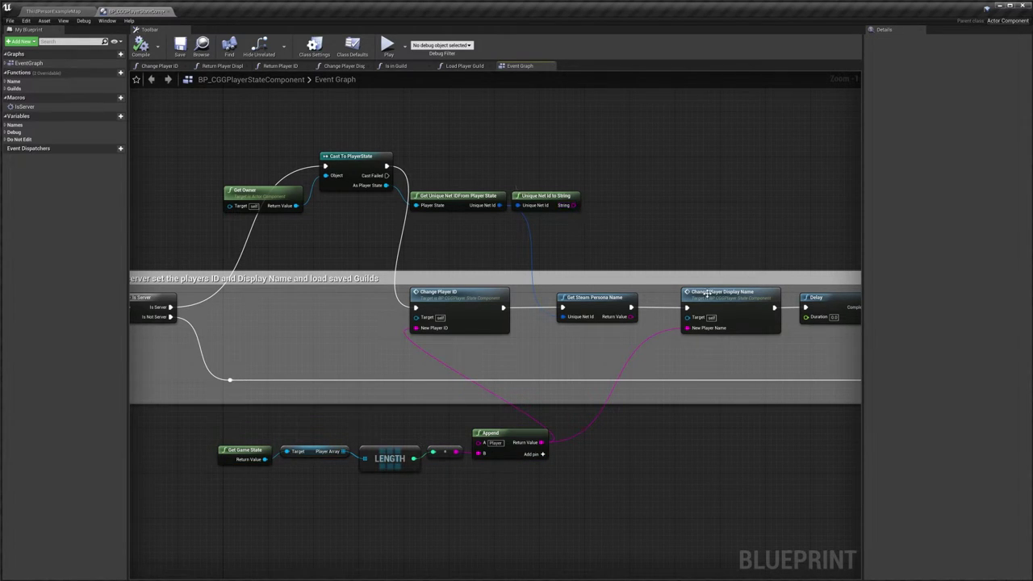
left_click_drag(632, 317, 687, 328)
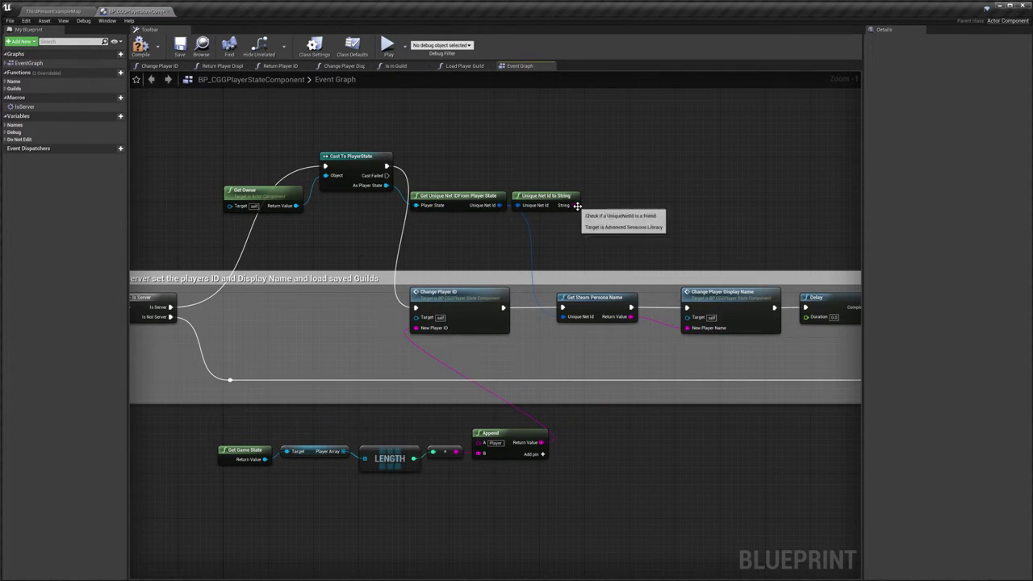
left_click_drag(573, 205, 416, 329)
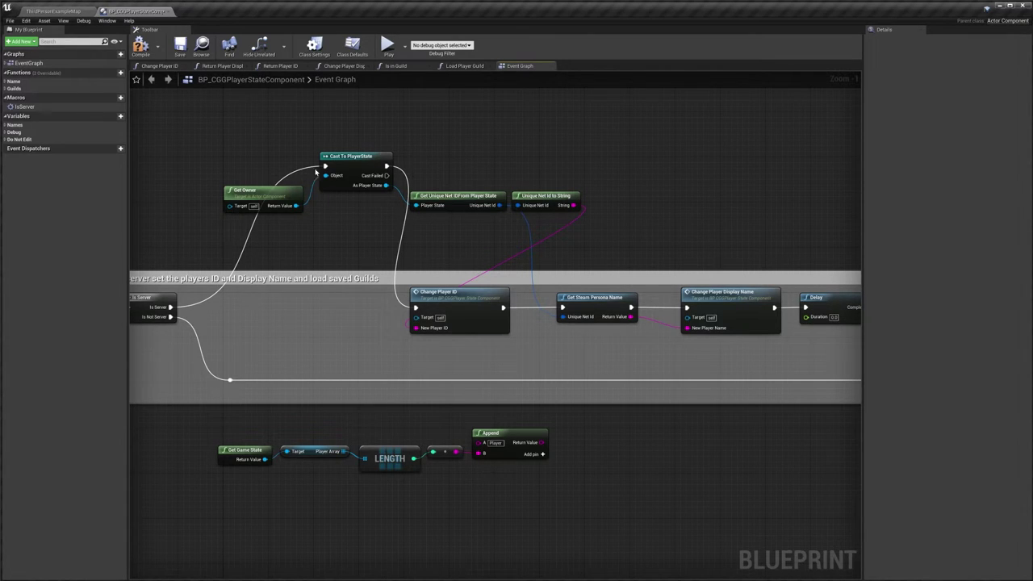
left_click(141, 46)
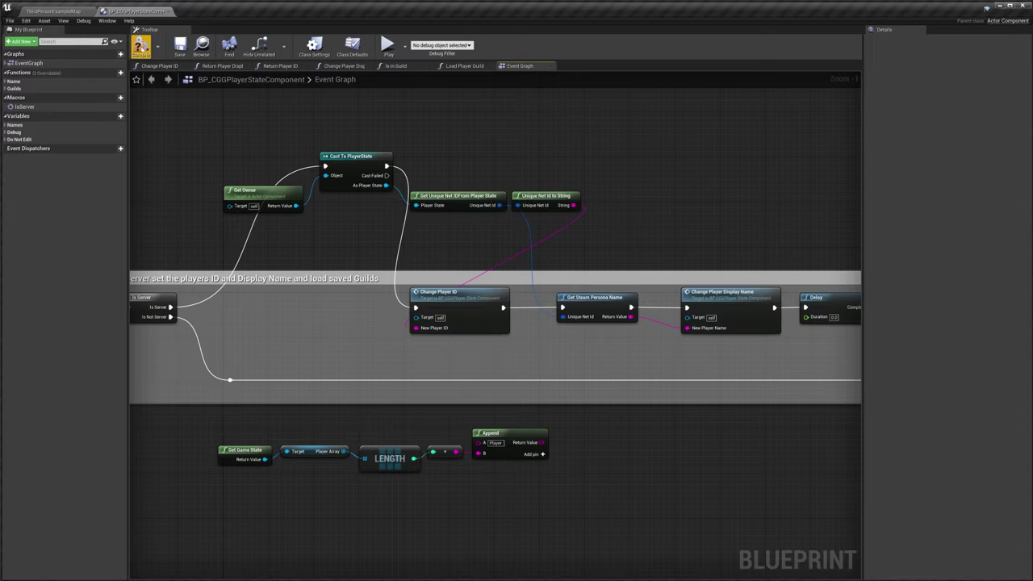
Return to the ThirdPersonExampleMap level, clear the asset search, and open the ChatGroupsGuilds content folder.
left_click(55, 11)
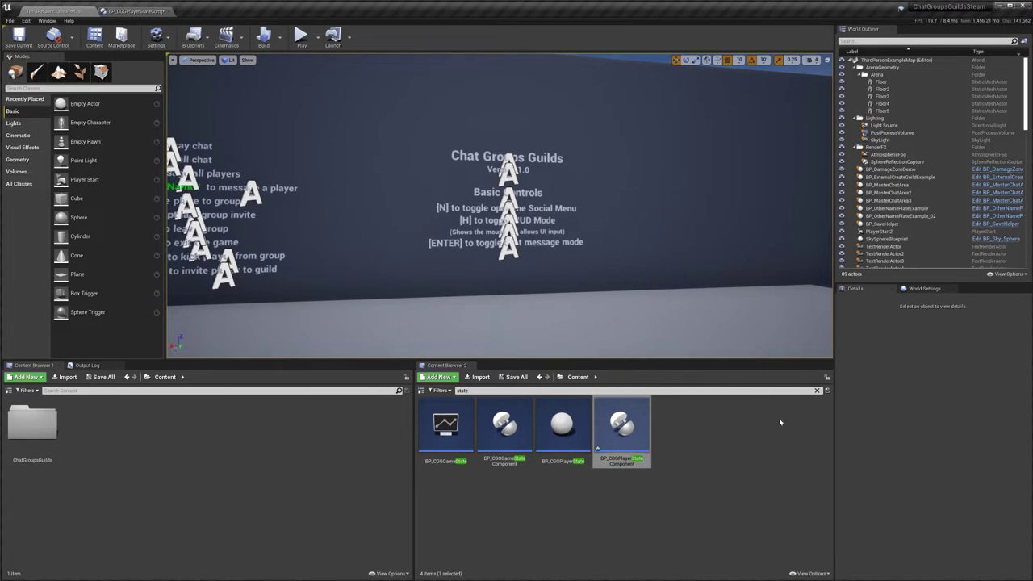
left_click(817, 390)
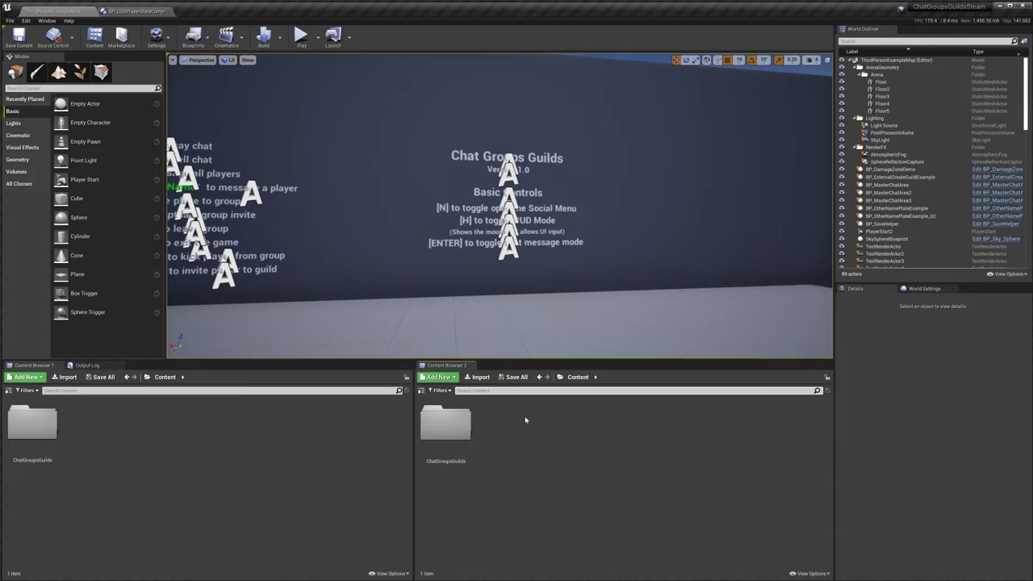
double_click(447, 425)
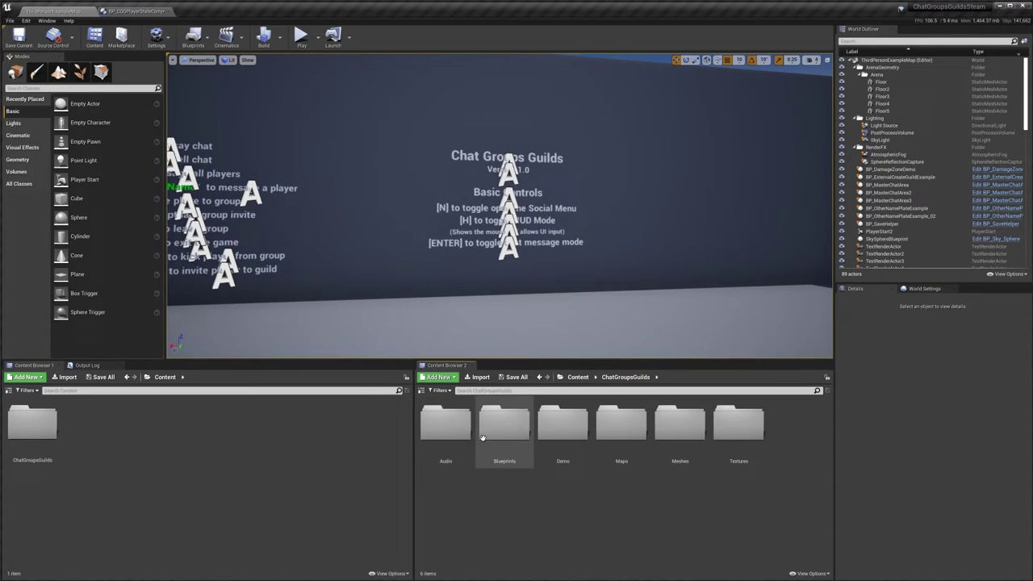
right_click(602, 488)
left_click(565, 489)
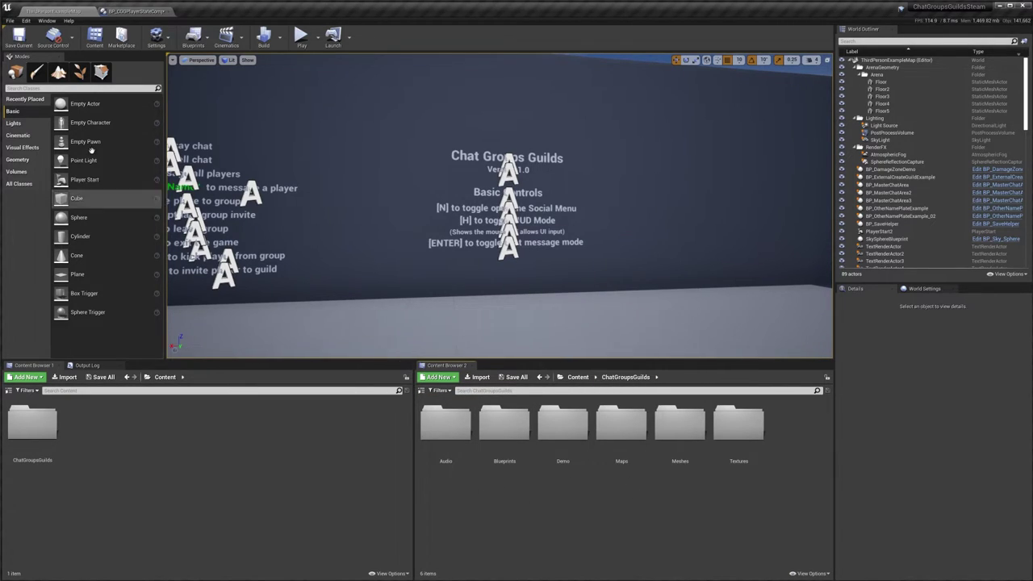
Add a C++ class named MyClass with None as its parent class, and save all modified content.
left_click(11, 20)
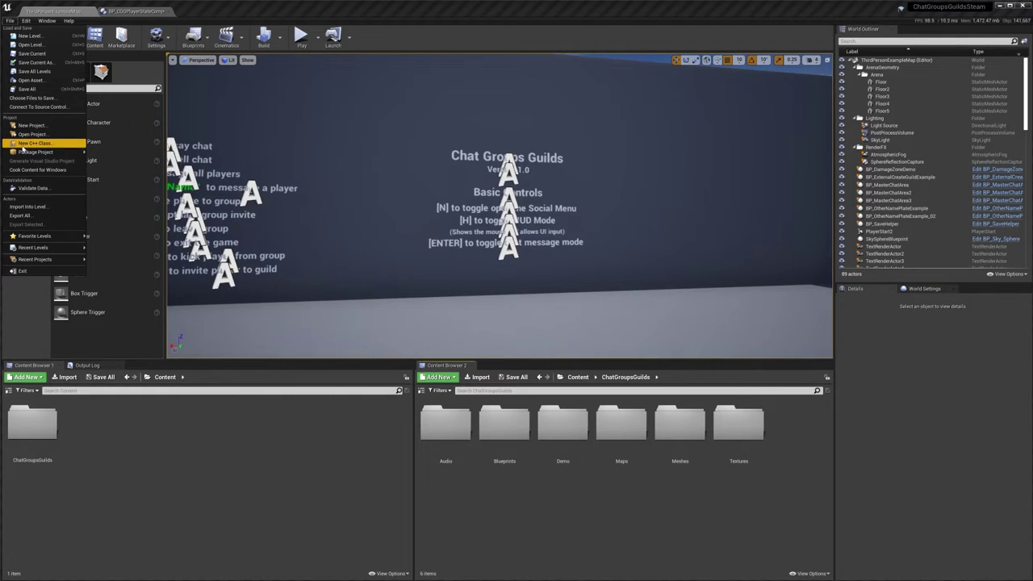
left_click(48, 146)
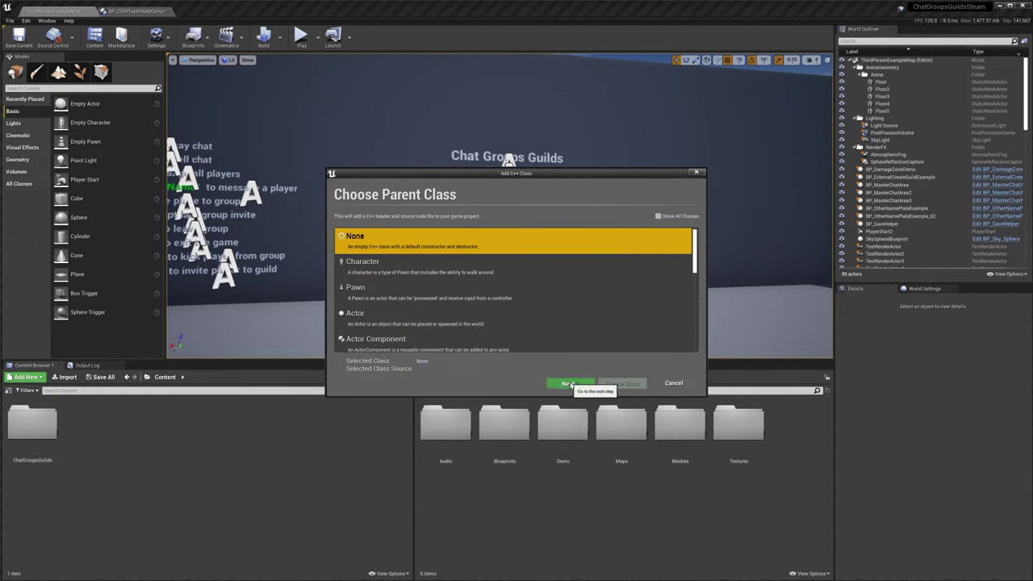
left_click(569, 383)
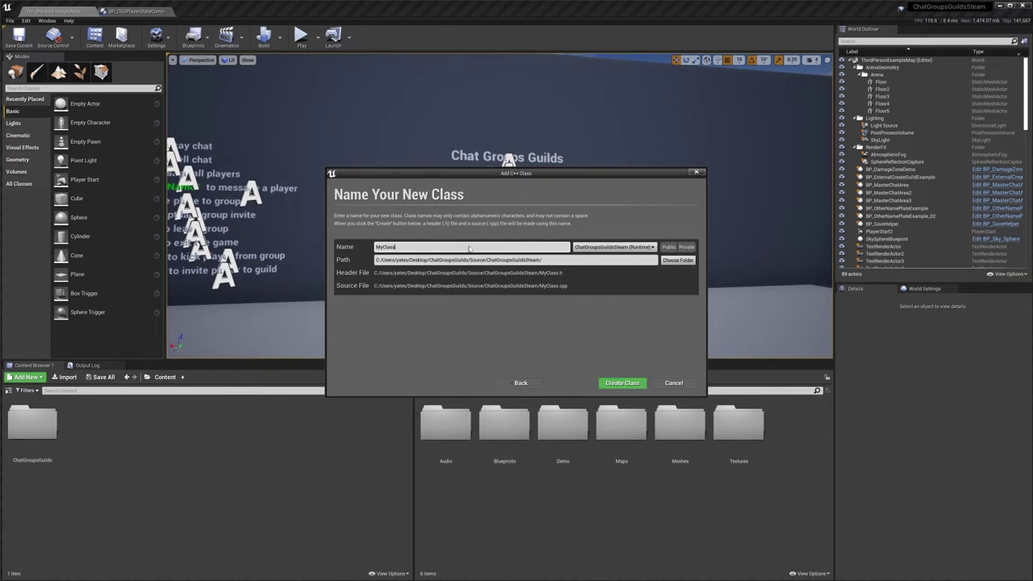
left_click(618, 383)
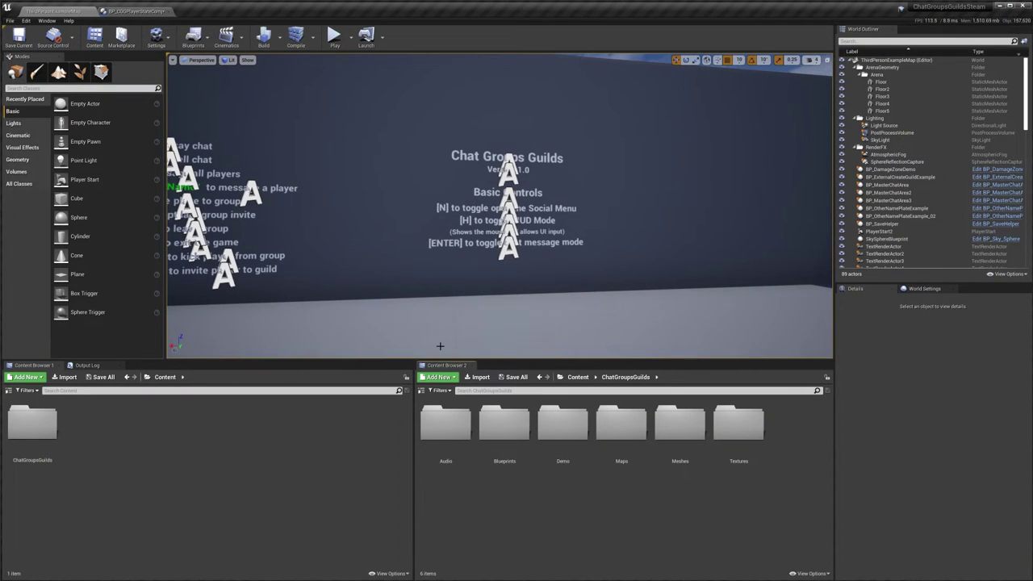
left_click(514, 377)
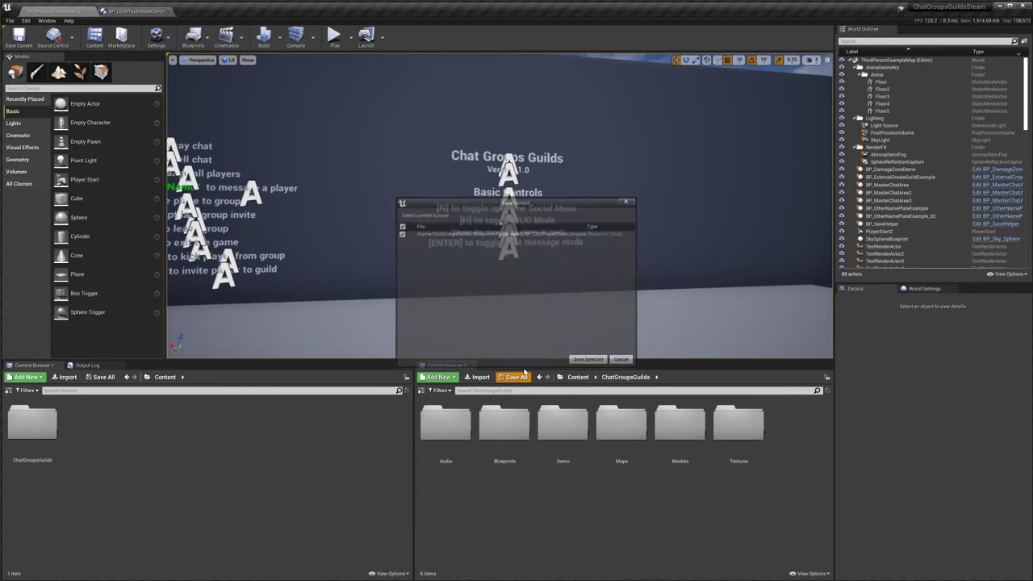
left_click(589, 361)
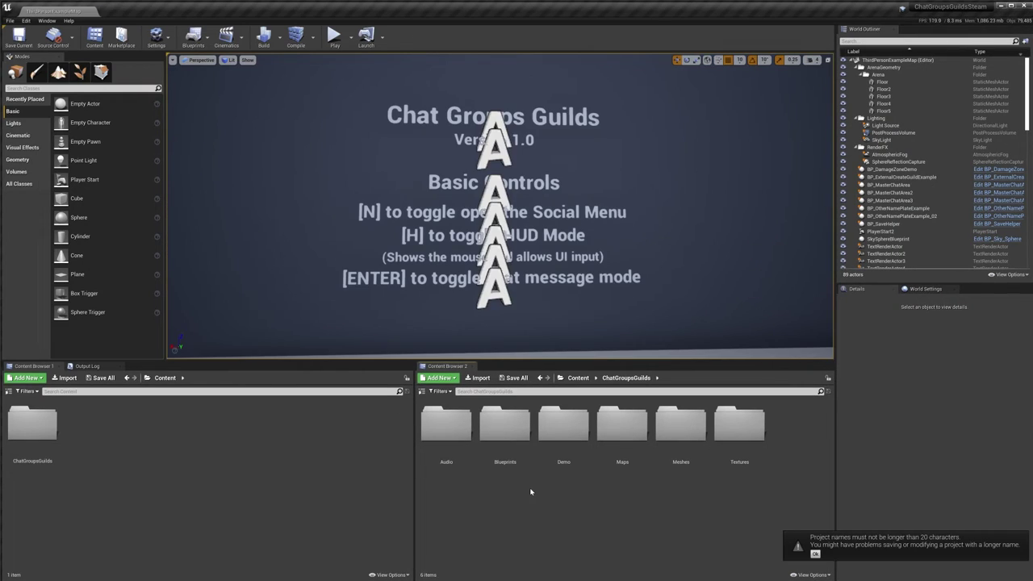
Package the project for Windows (64-bit) into the Desktop folder and show the packaging output log.
left_click(10, 20)
mouse_move(37, 152)
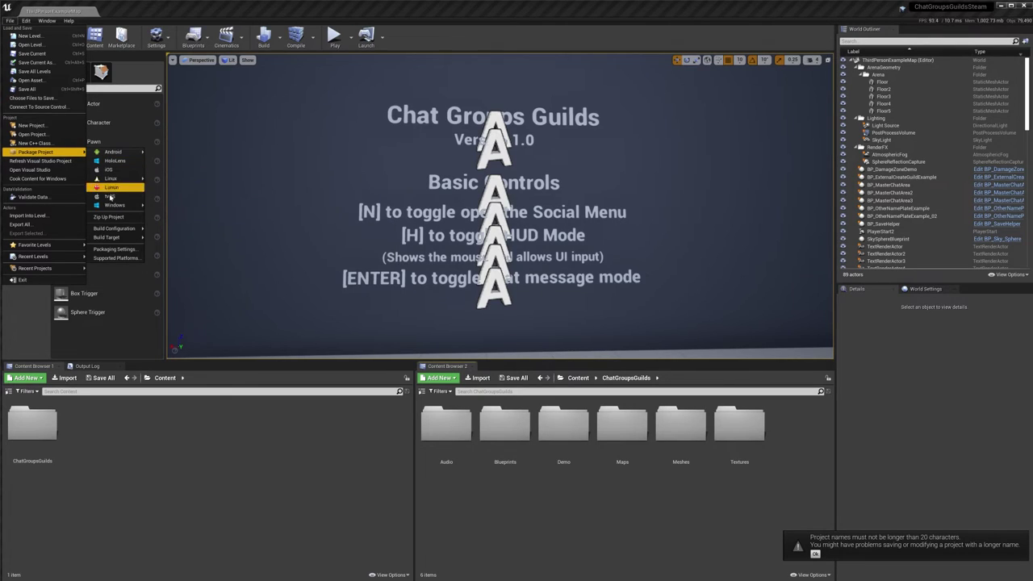
mouse_move(113, 205)
left_click(173, 215)
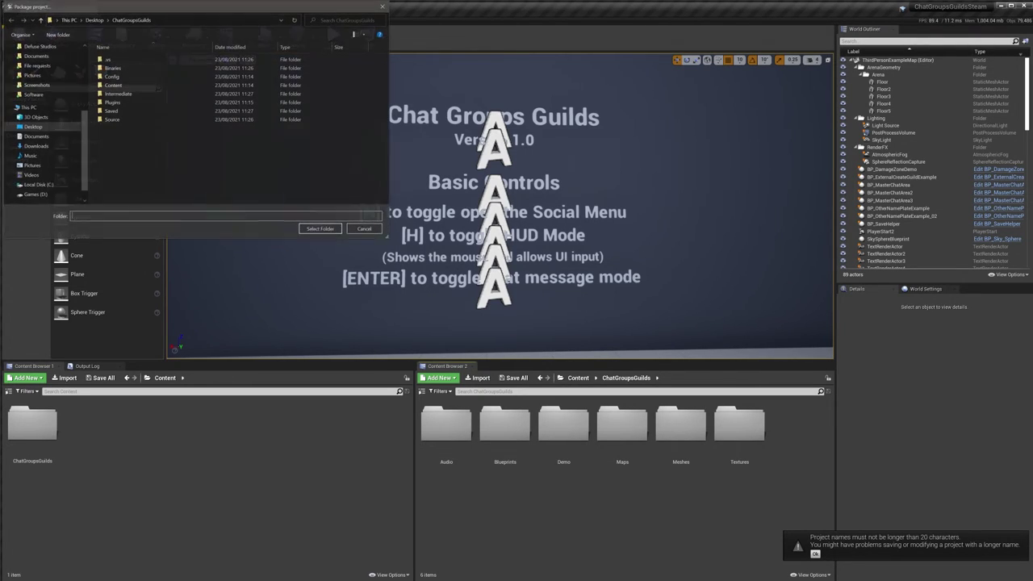
left_click(32, 127)
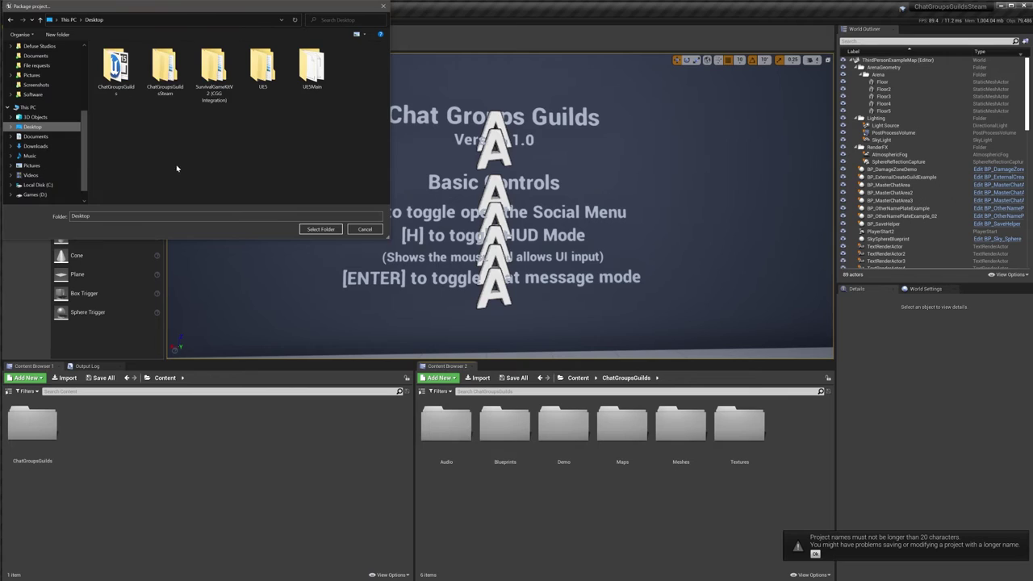
left_click(320, 229)
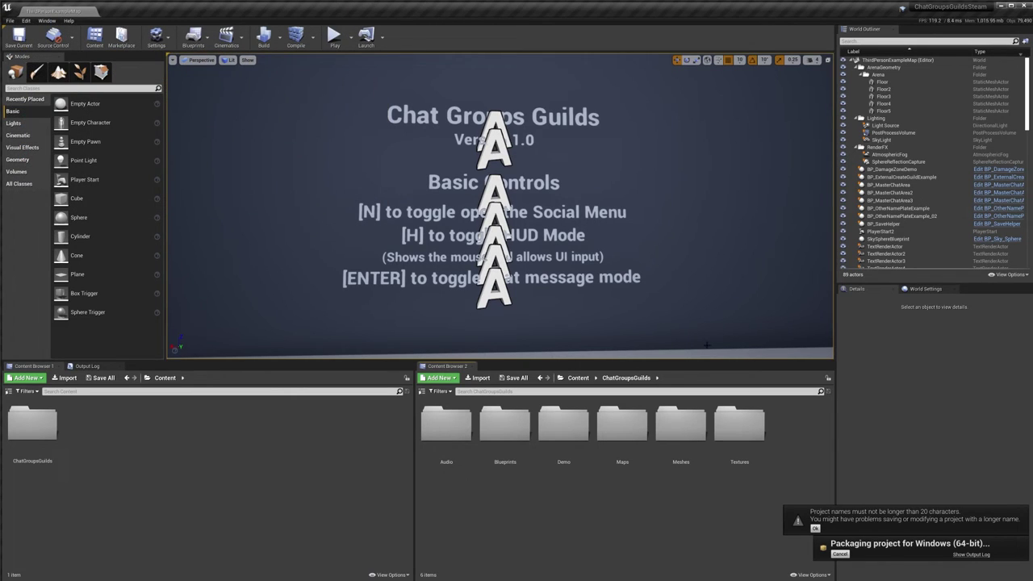
left_click(959, 556)
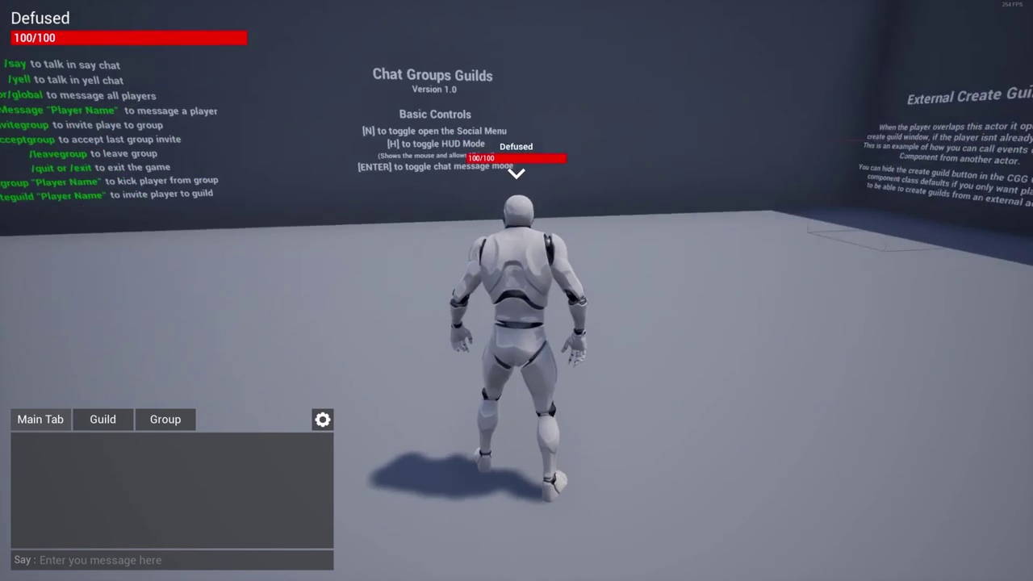
Test the packaged game by moving the character, opening and closing the Steam overlay, and exiting with the console command quit.
key("d")
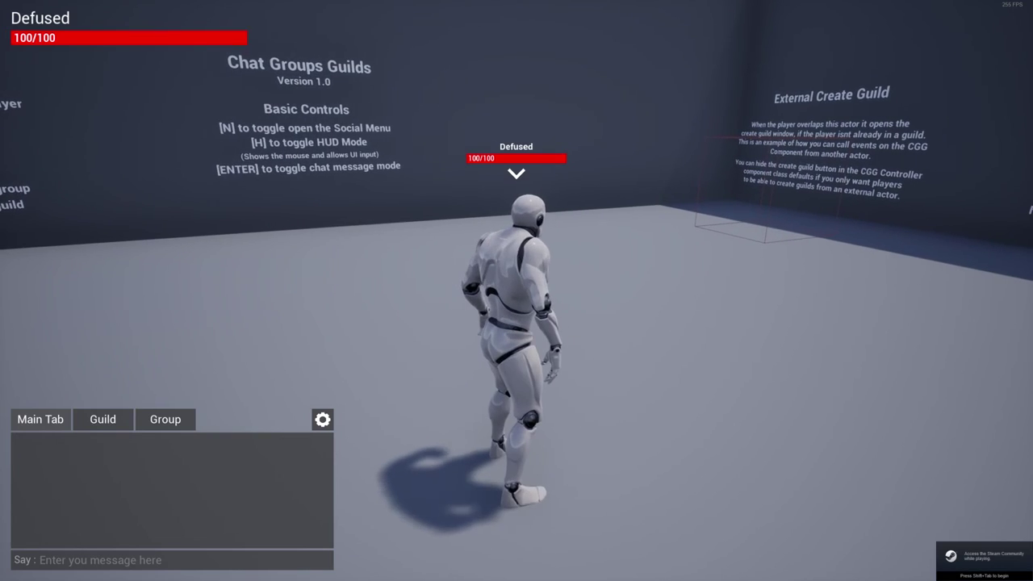
key("w")
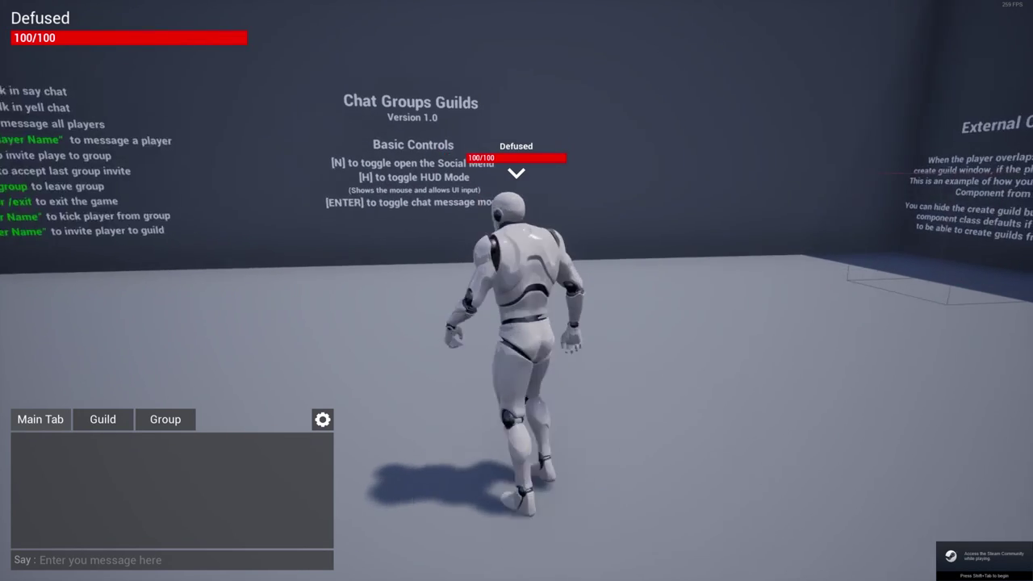
key("shift+Tab")
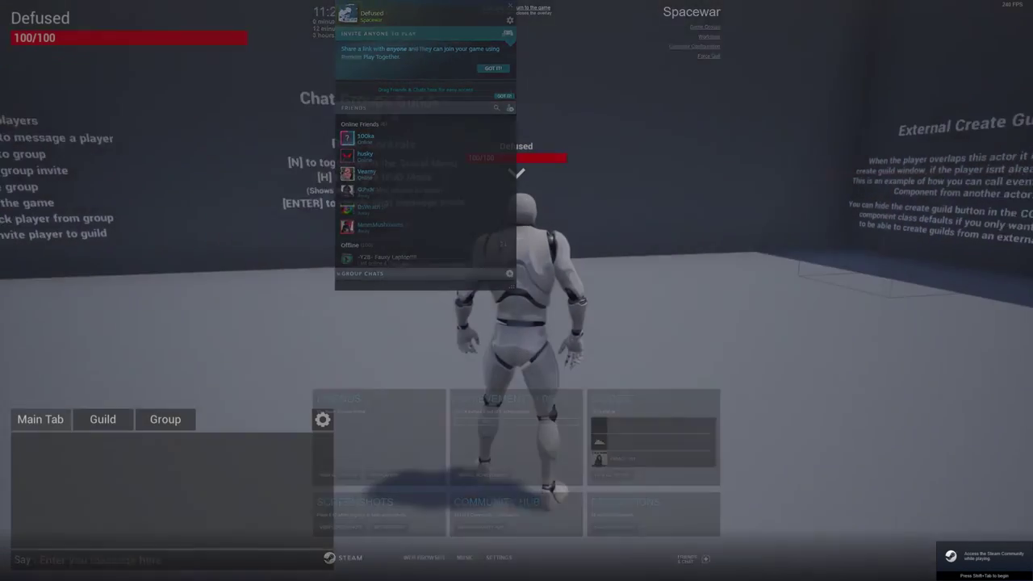
key("shift+Tab")
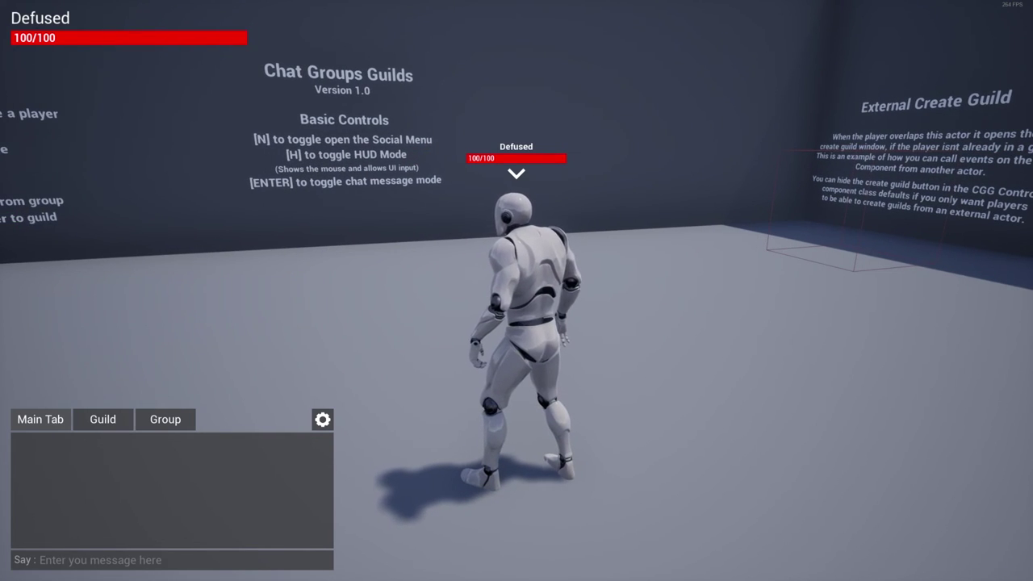
key("grave")
type("quit")
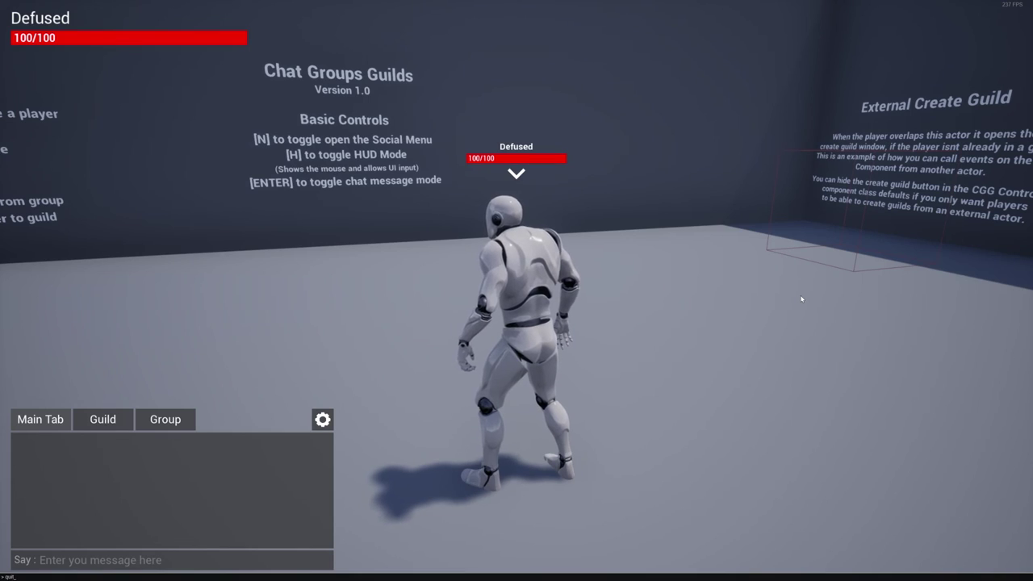
key("Return")
Play the ThirdPersonExampleMap level in the editor viewport to check the player's name, stop it, and look at the available play modes.
right_click_drag(526, 291, 524, 263)
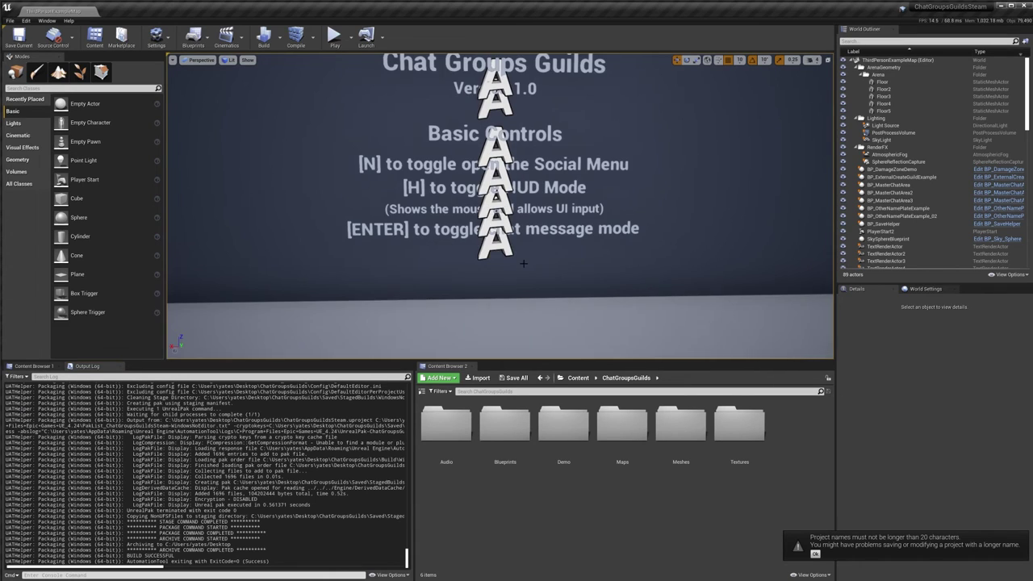
scroll(523, 263, "down", 3)
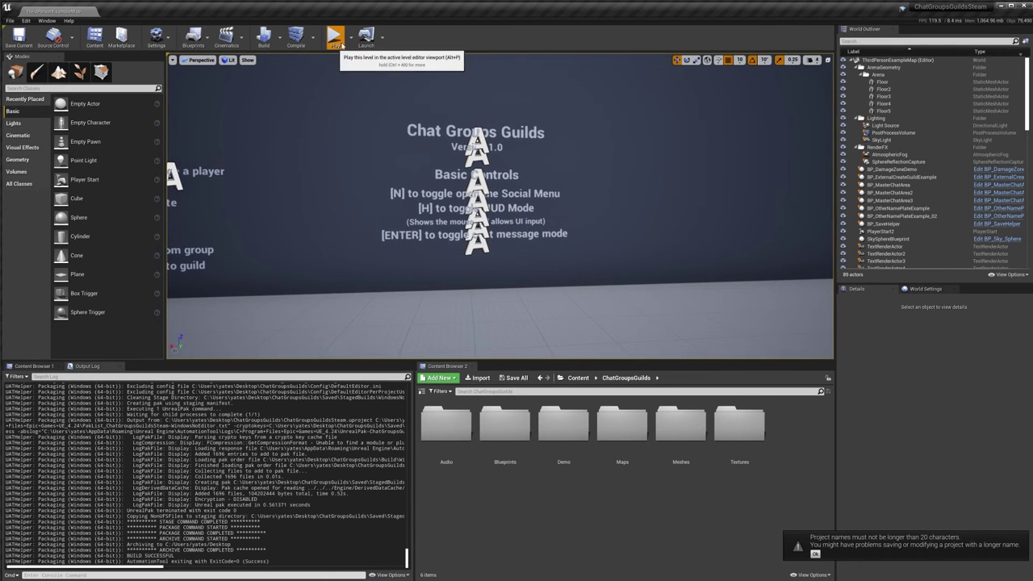
left_click(334, 36)
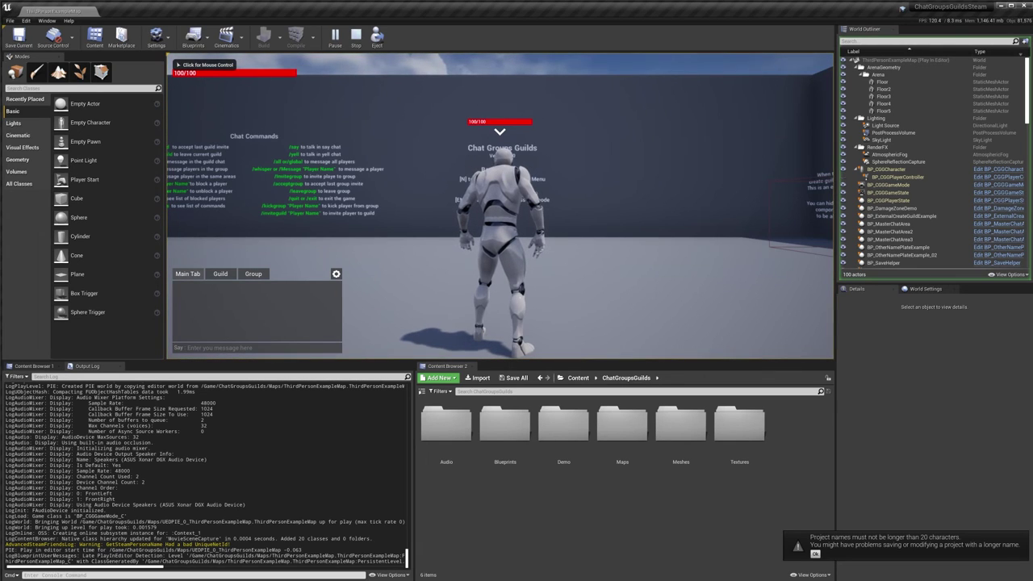
key("Escape")
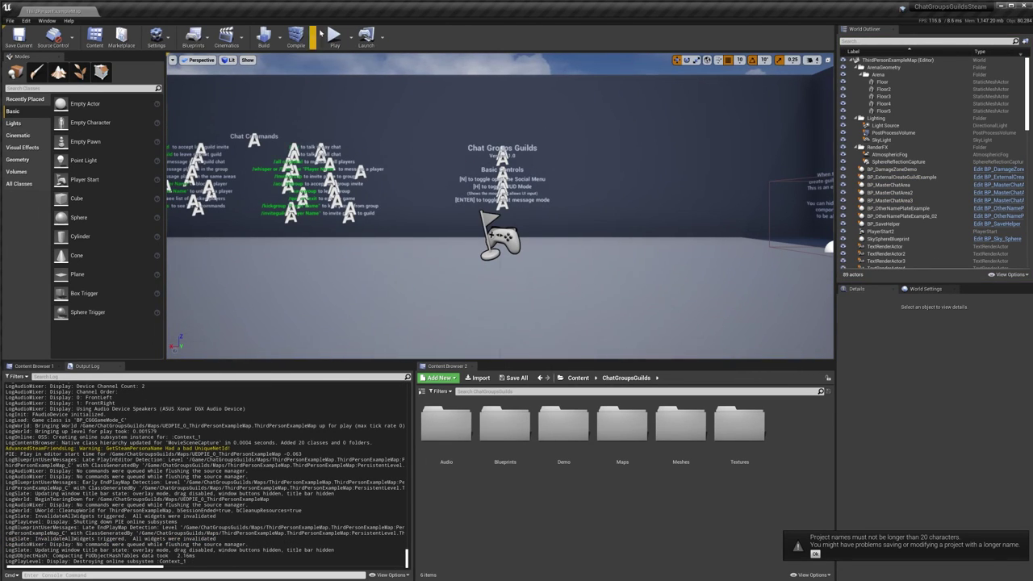
left_click(352, 40)
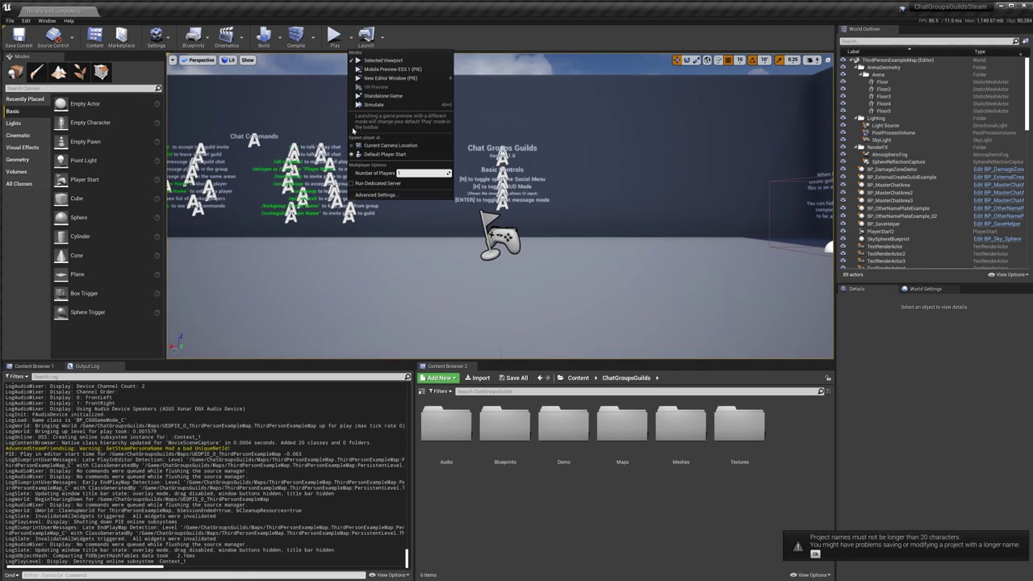
left_click(352, 40)
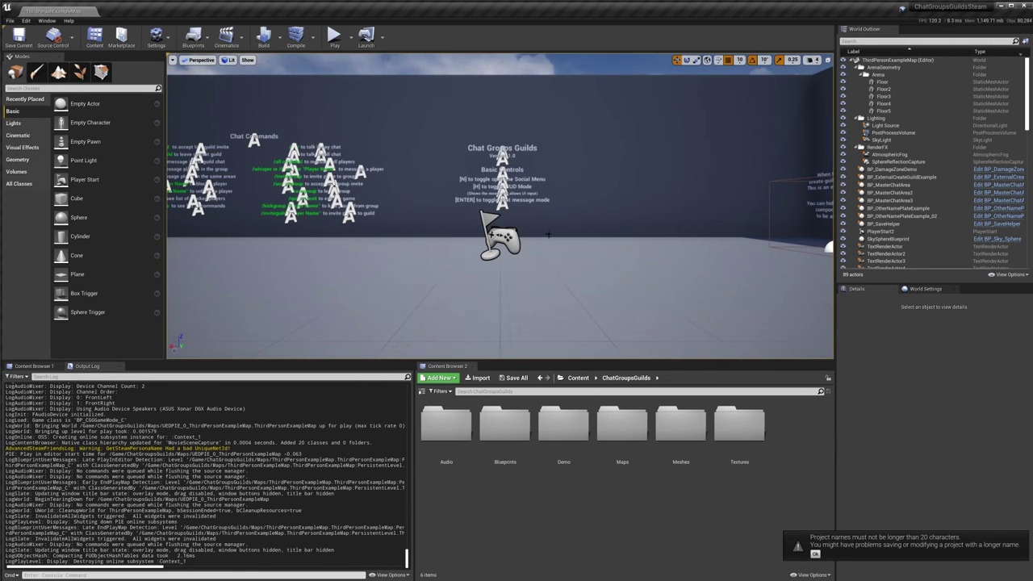
Search the assets for "state", open BP_CGGPlayerStateComponent, and connect Append's Return Value to New Player ID and New Player Name.
left_click(515, 392)
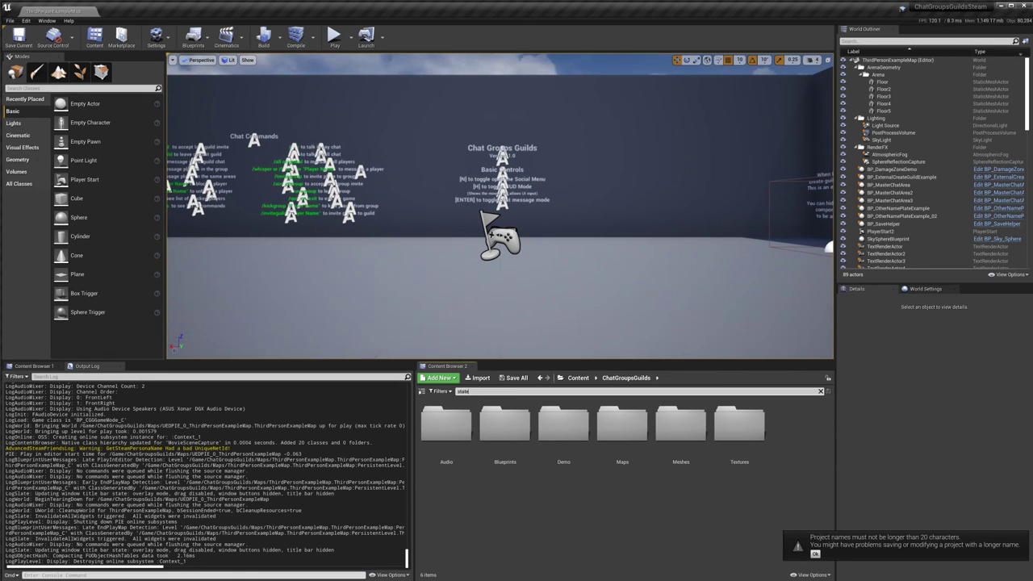
double_click(622, 424)
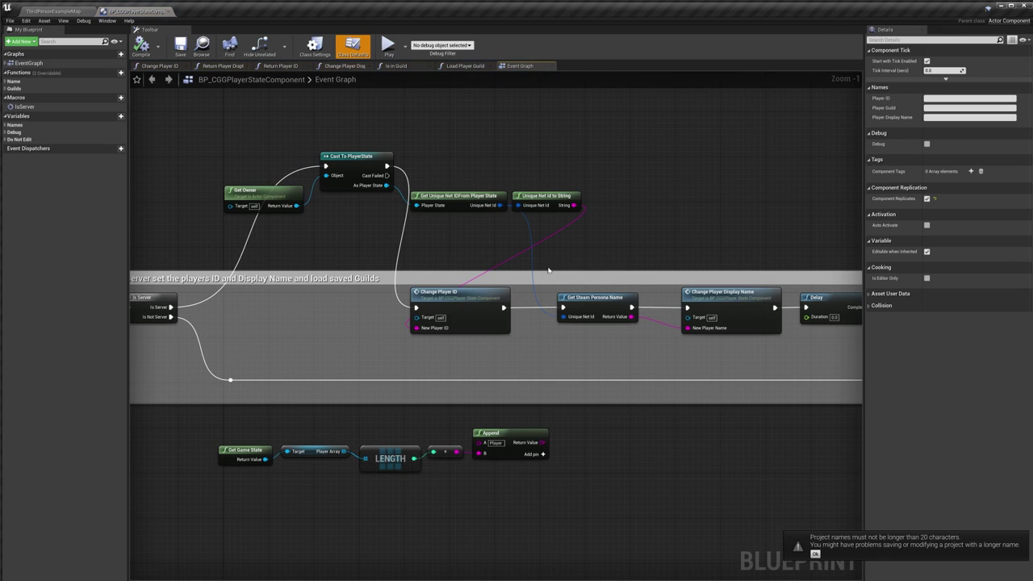
left_click_drag(537, 443, 685, 328)
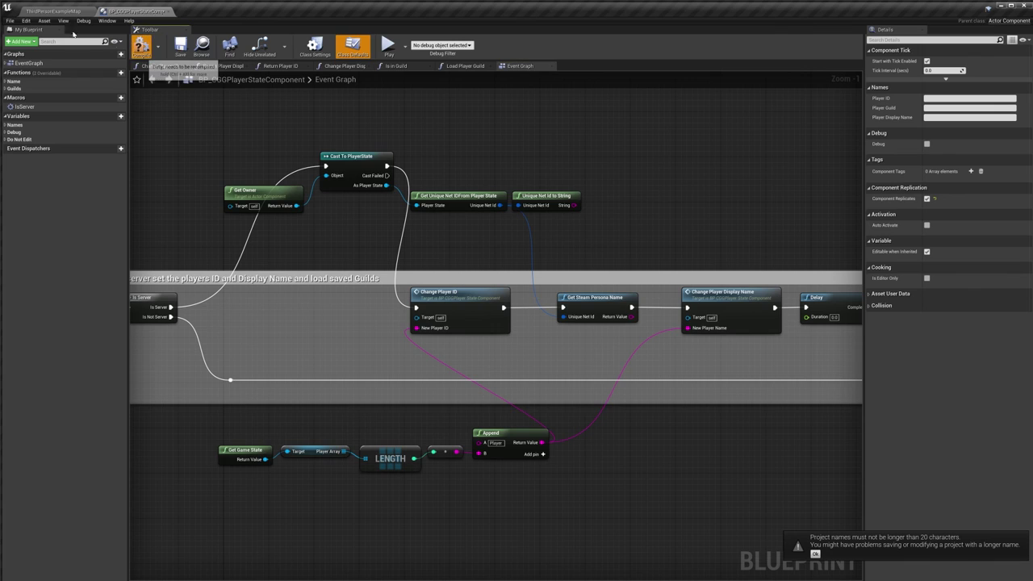
Return to the ThirdPersonExampleMap level, play it in the viewport, and run the character around to check the displayed player name.
left_click(53, 11)
left_click(334, 38)
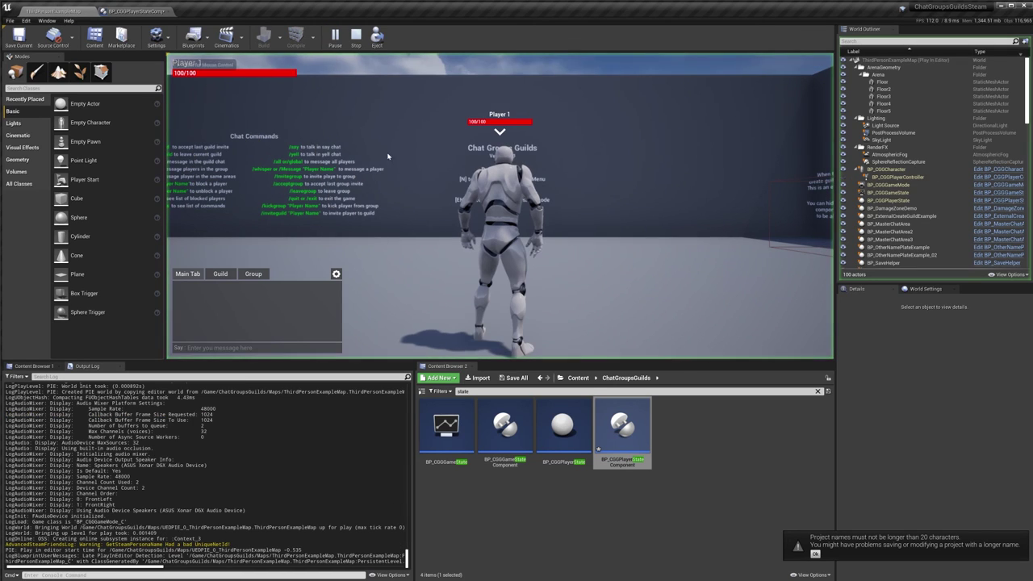
key("w")
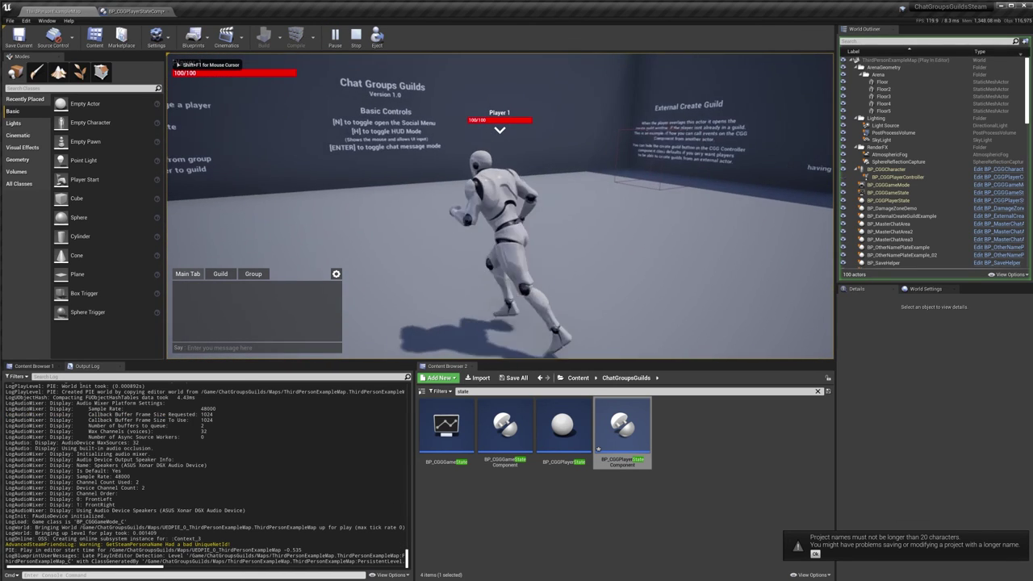